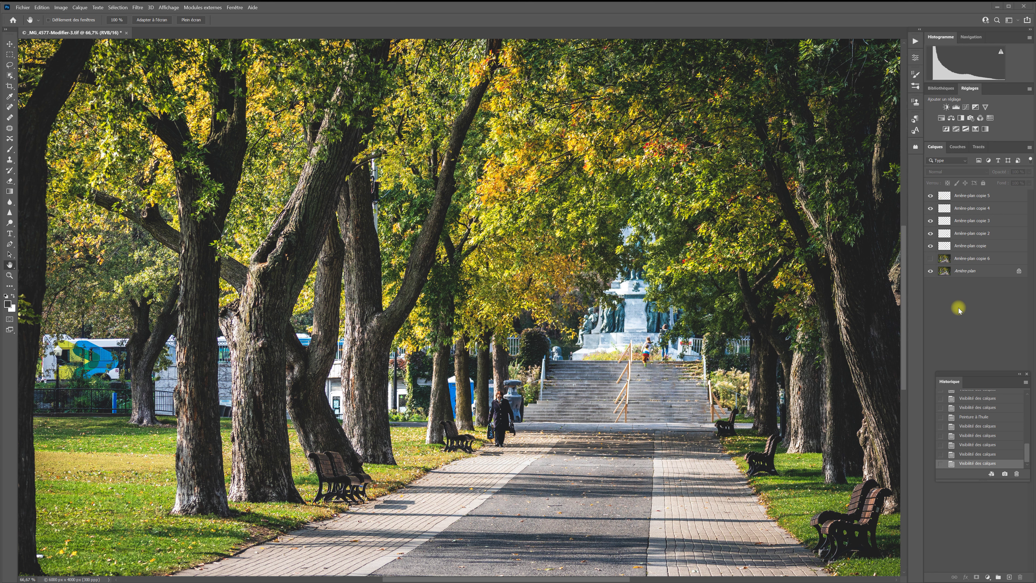
Show the oil-painted Arrière-plan copie 6 layer to inspect the oil paint result.
left_click(931, 258)
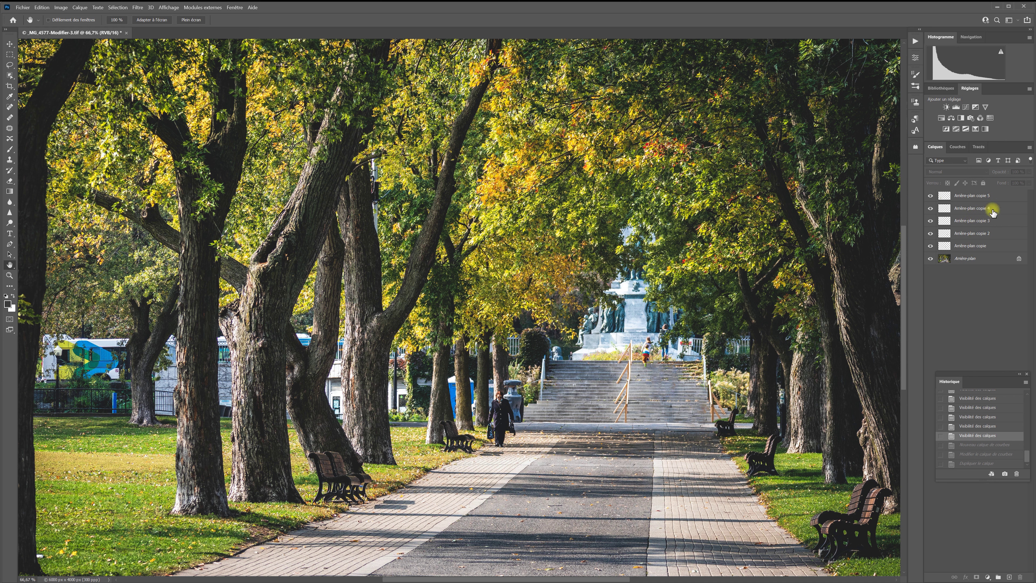
left_click(931, 196)
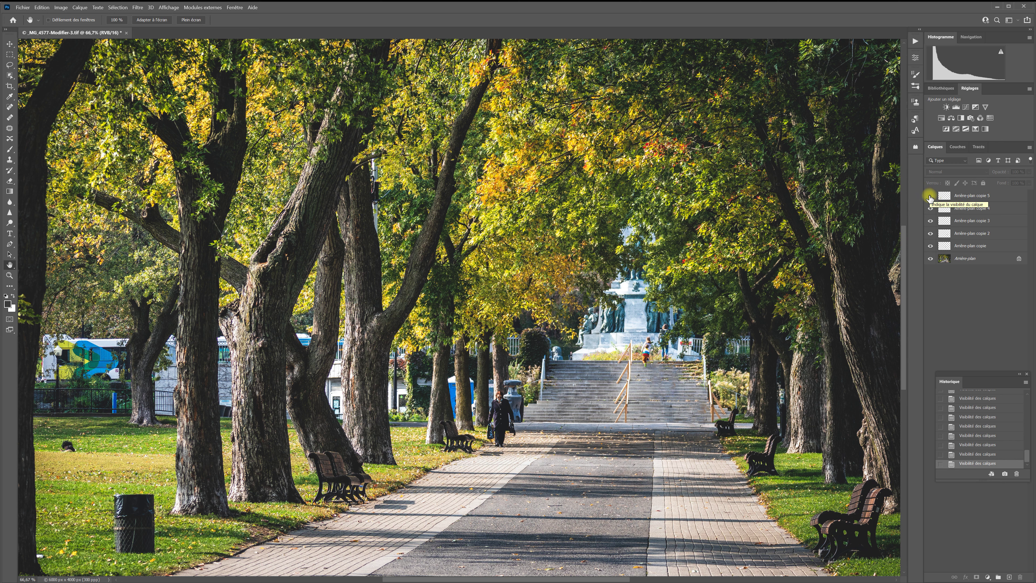
left_click(931, 196)
left_click(931, 209)
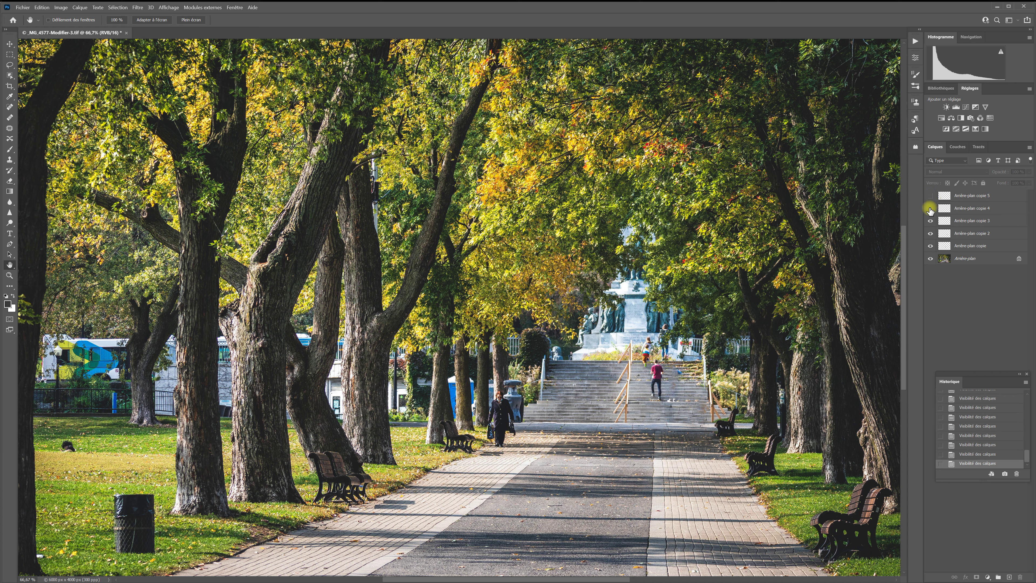
left_click(931, 220)
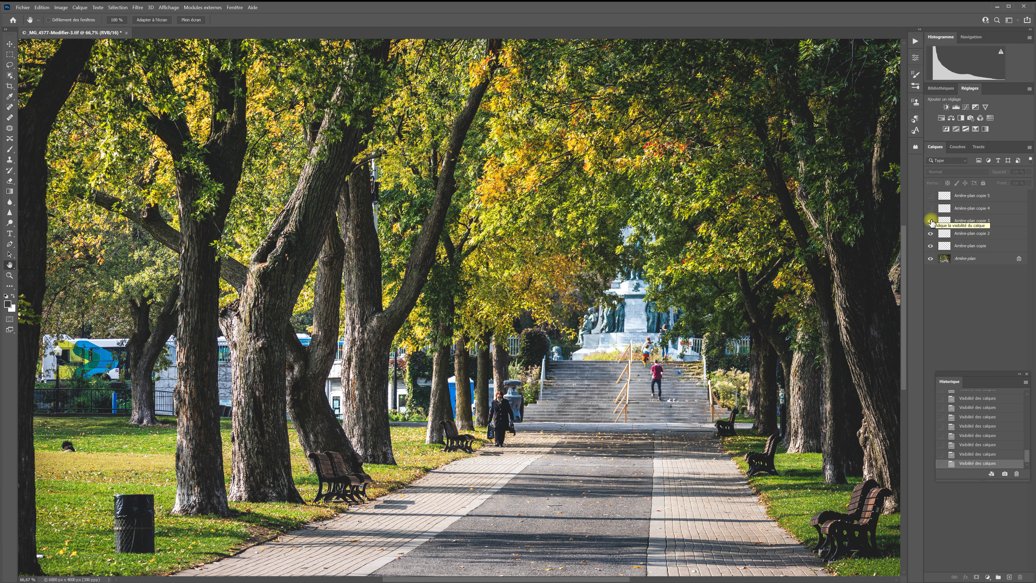
left_click(931, 234)
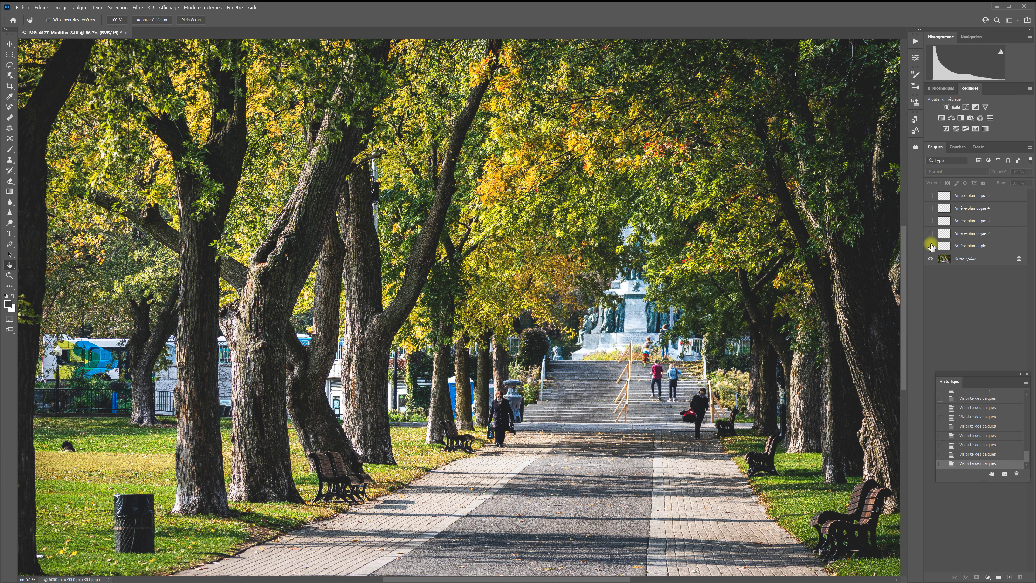
left_click(931, 246)
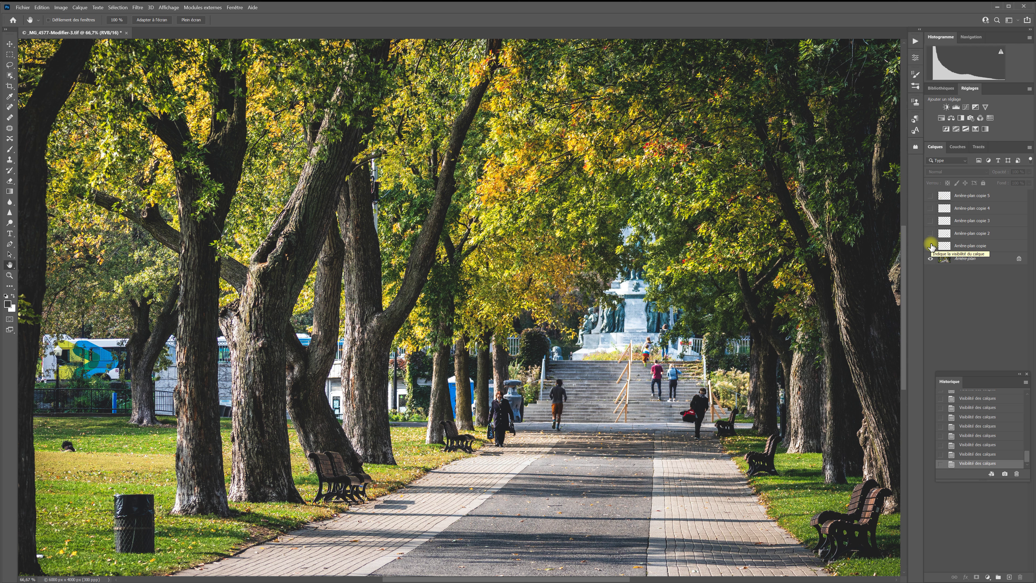
left_click(932, 246)
left_click(931, 233)
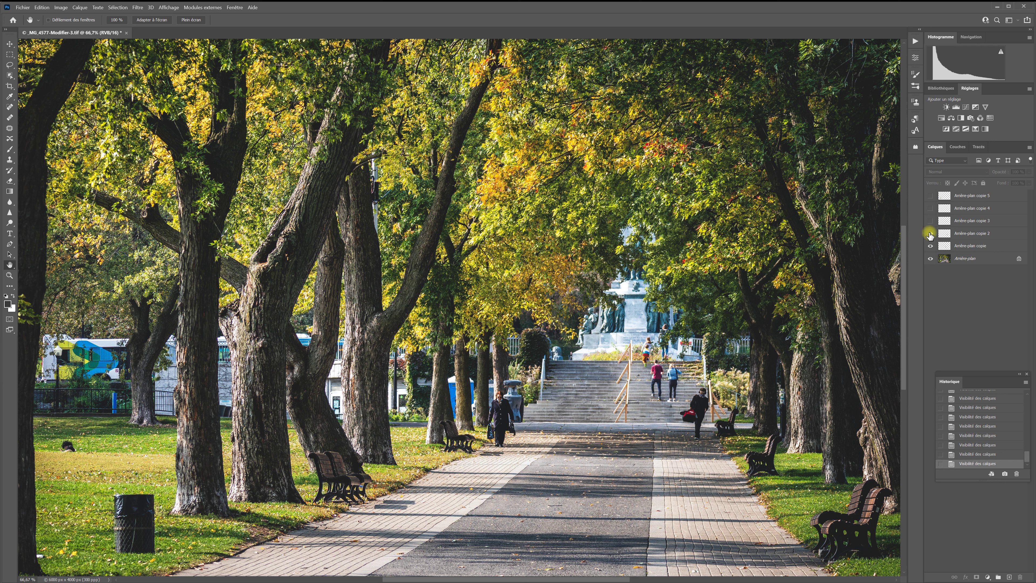
left_click(931, 221)
left_click(931, 208)
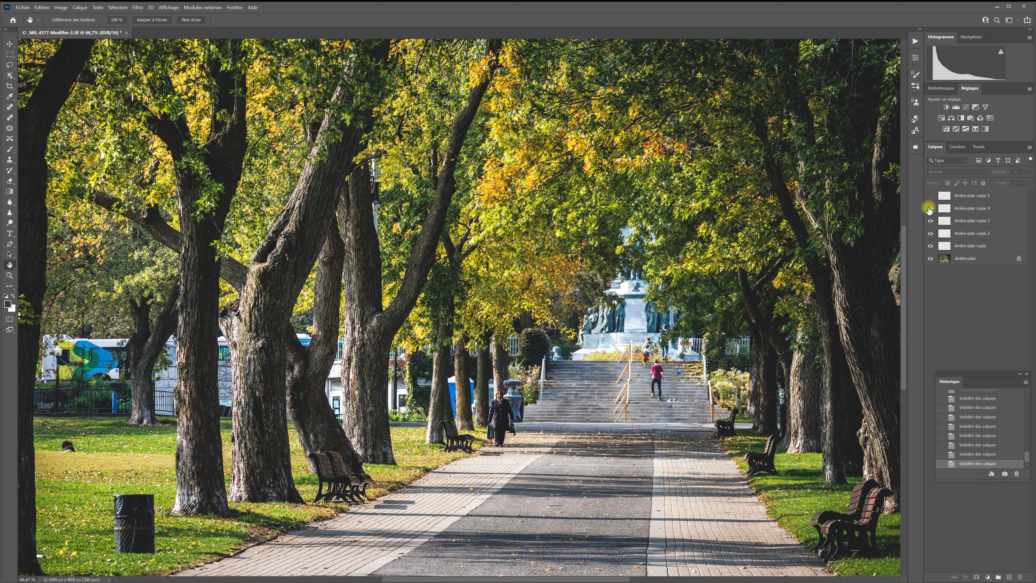
left_click(931, 197)
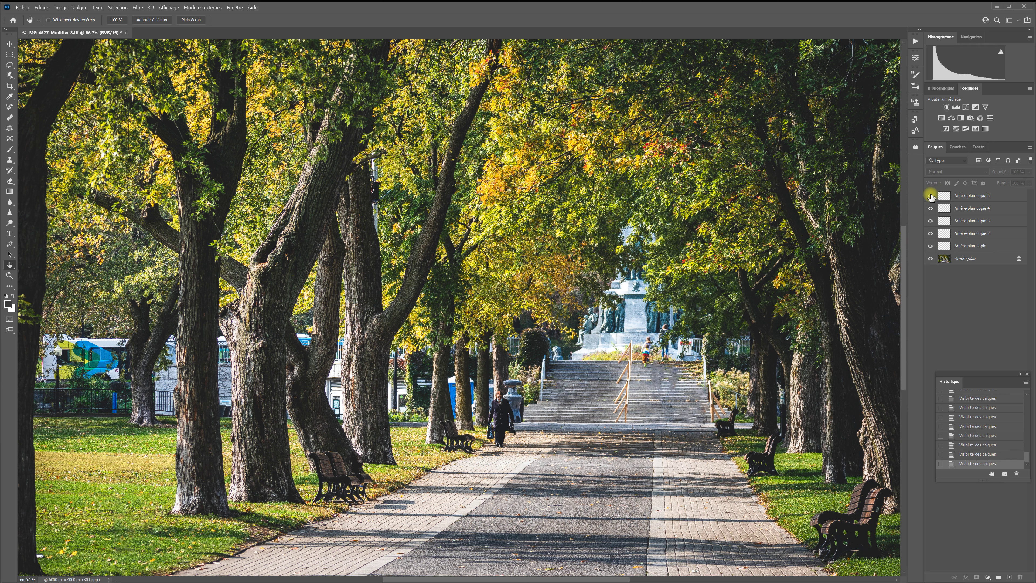
left_click(971, 311)
left_click(141, 8)
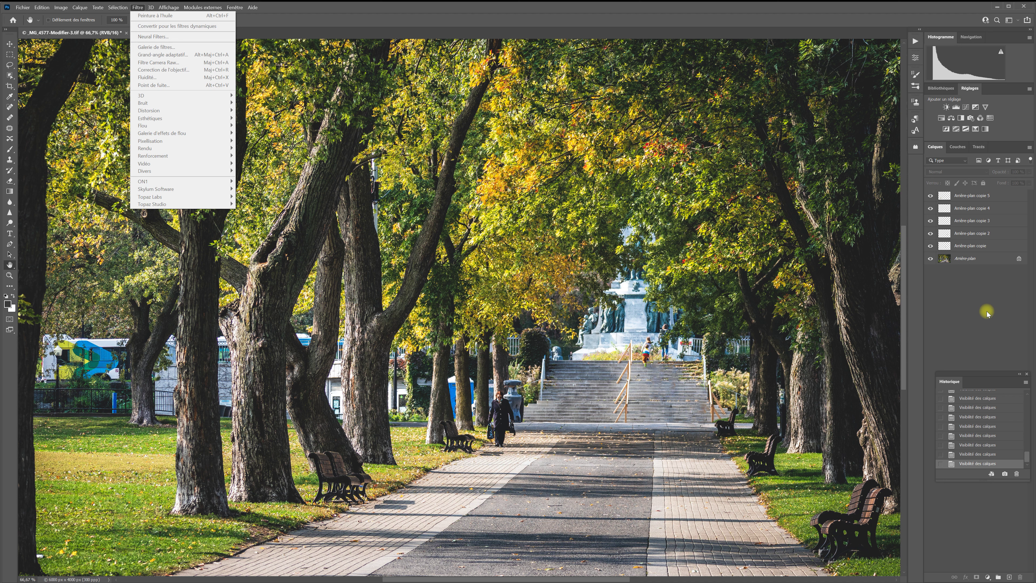
left_click(969, 196)
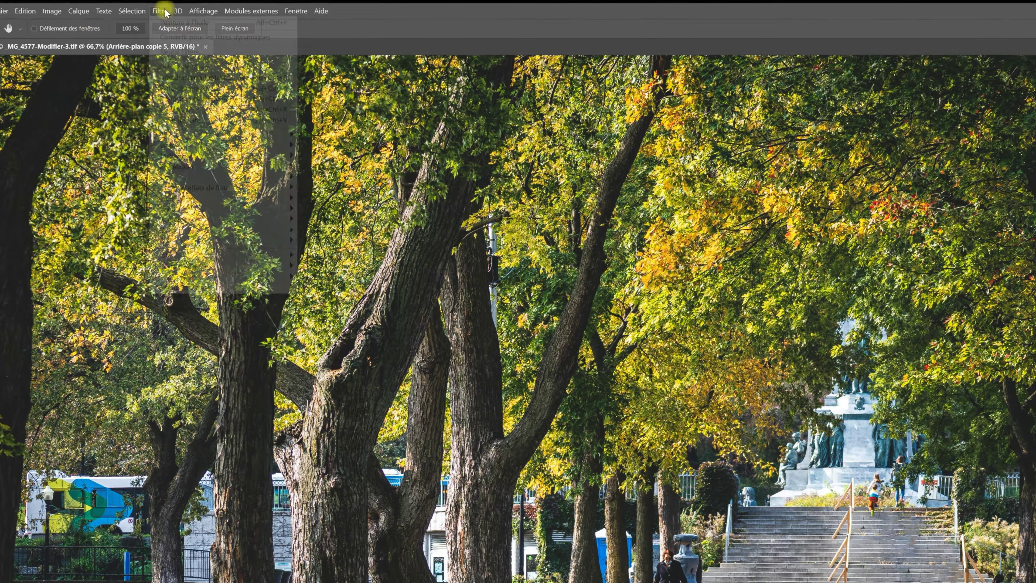
left_click(149, 9)
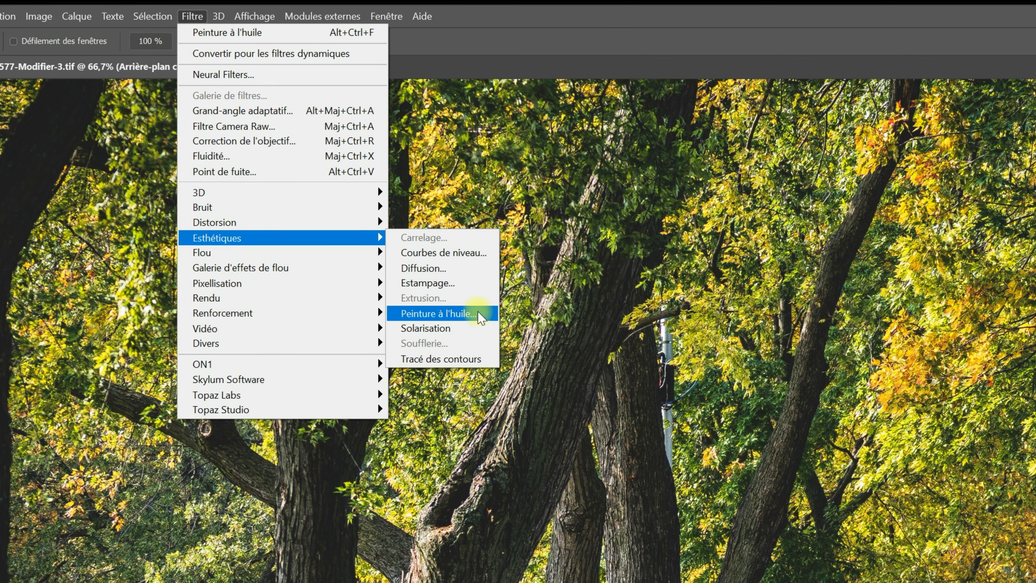
left_click(481, 318)
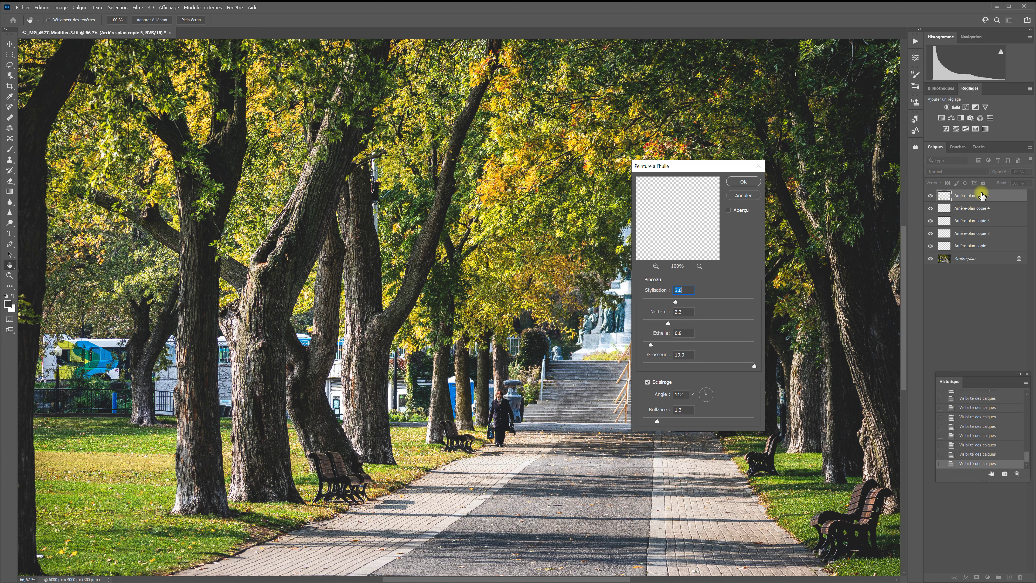
key("Escape")
left_click(985, 299)
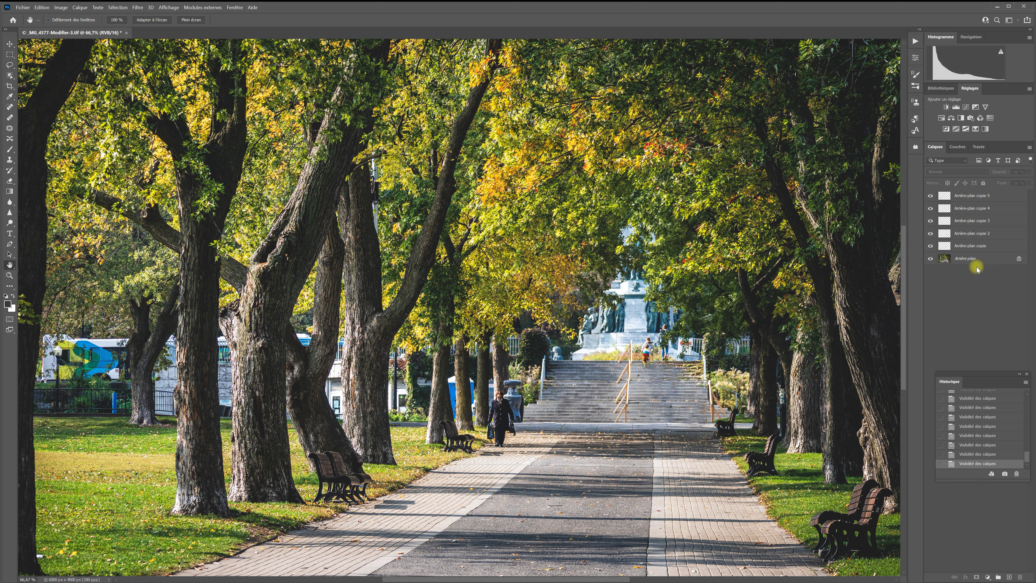
Duplicate Arrière-plan with Dupliquer le calque, naming the copy 'Peintographie'.
right_click(971, 258)
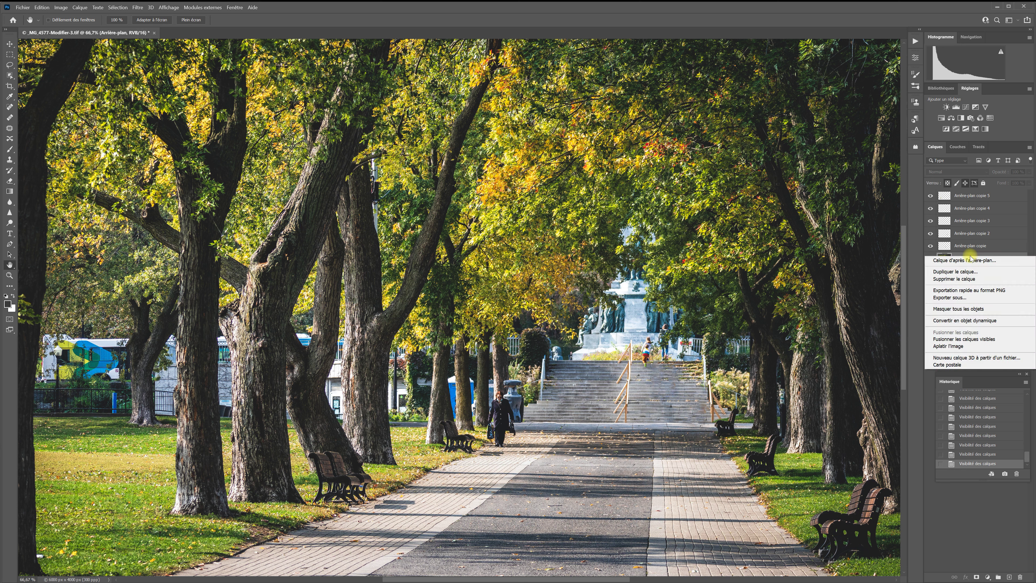
left_click(978, 272)
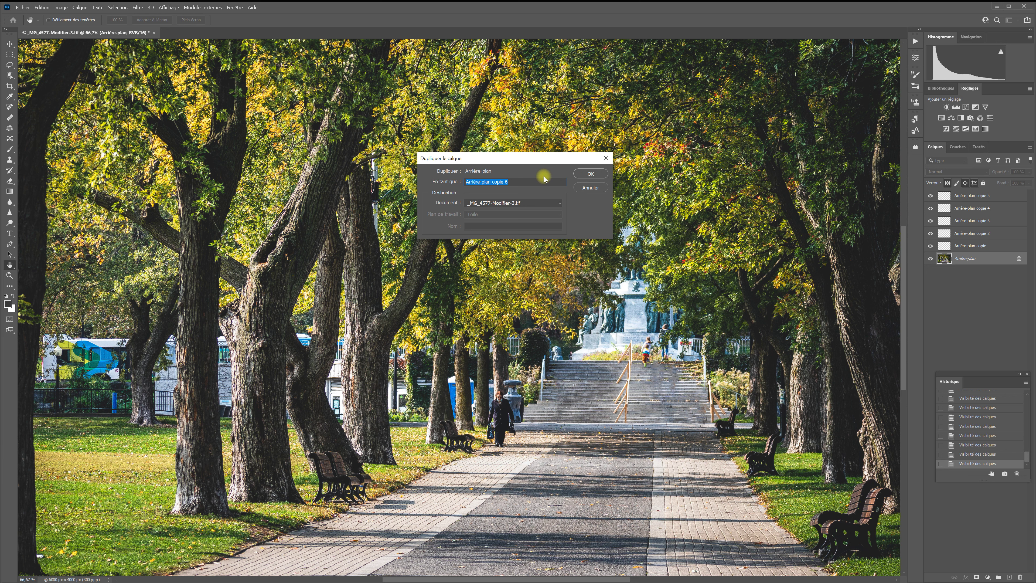
type("Peintographie")
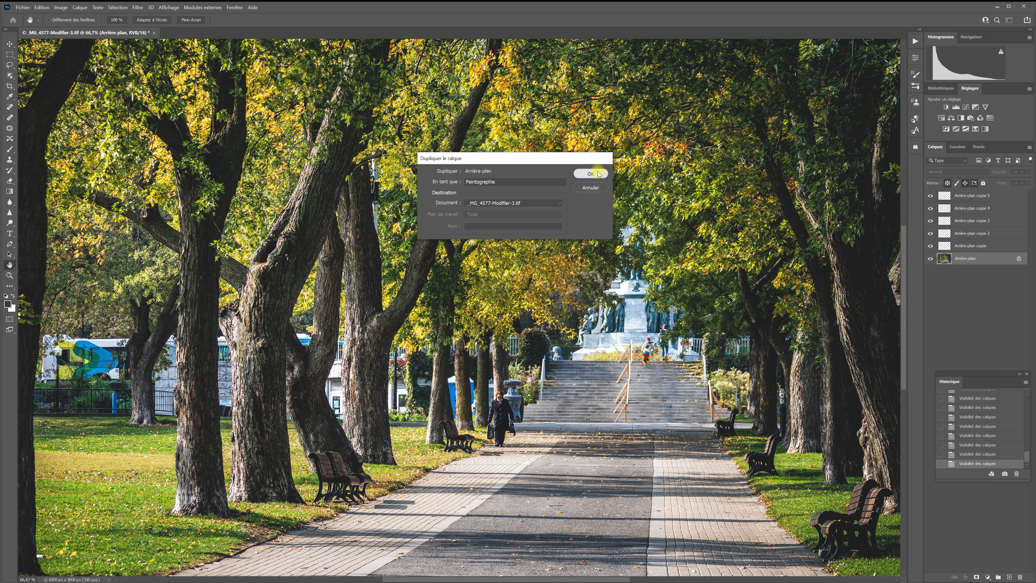
left_click(590, 174)
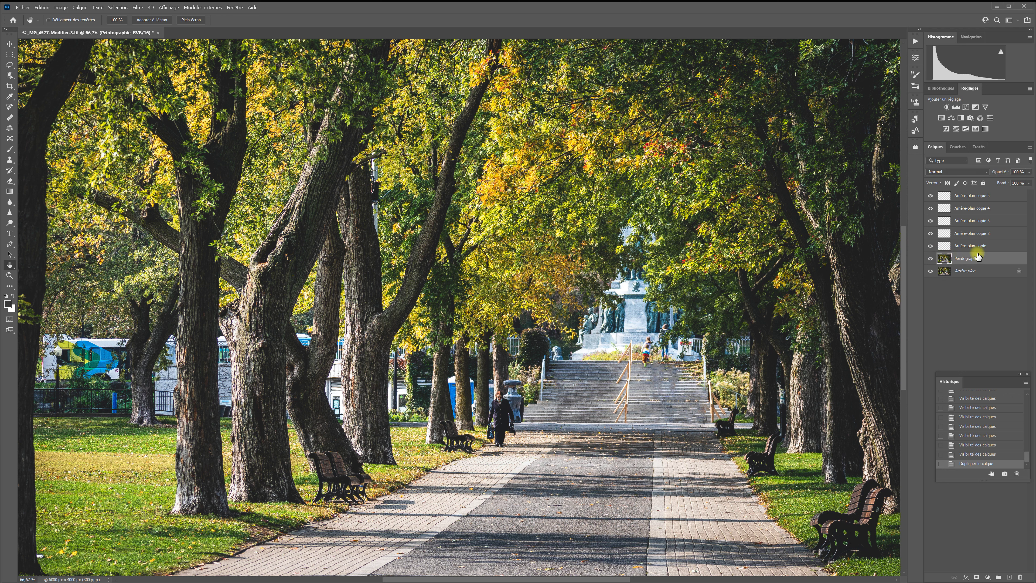
Select the Peintographie layer and bring up the Filtre menu's Esthétiques filters.
left_click(987, 272)
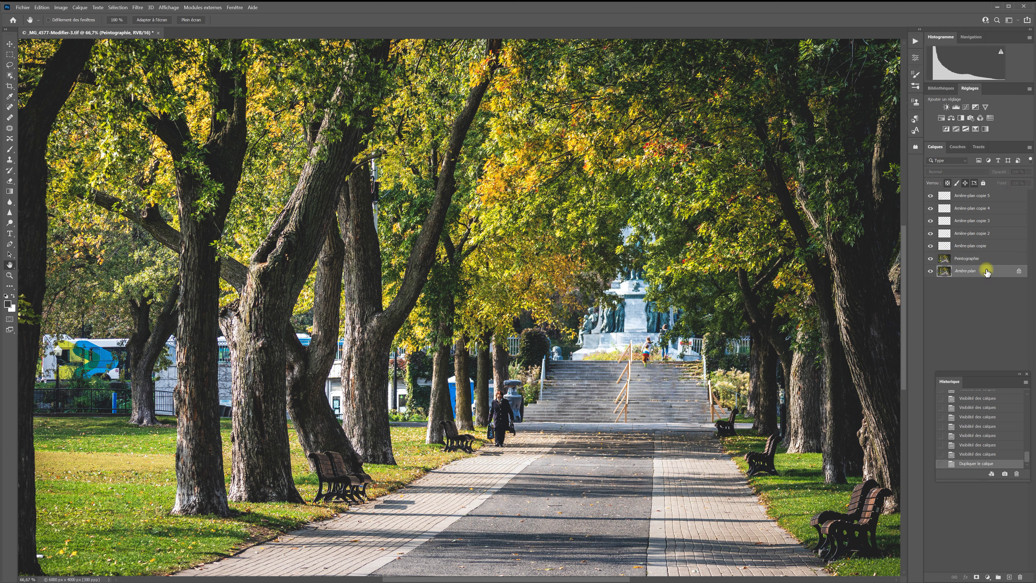
left_click(983, 195)
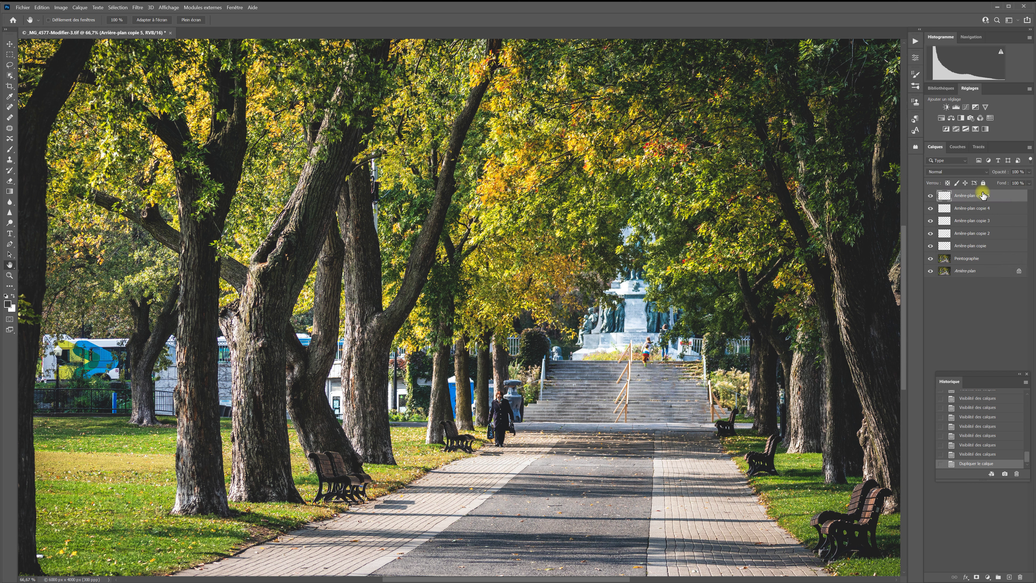
left_click(989, 262)
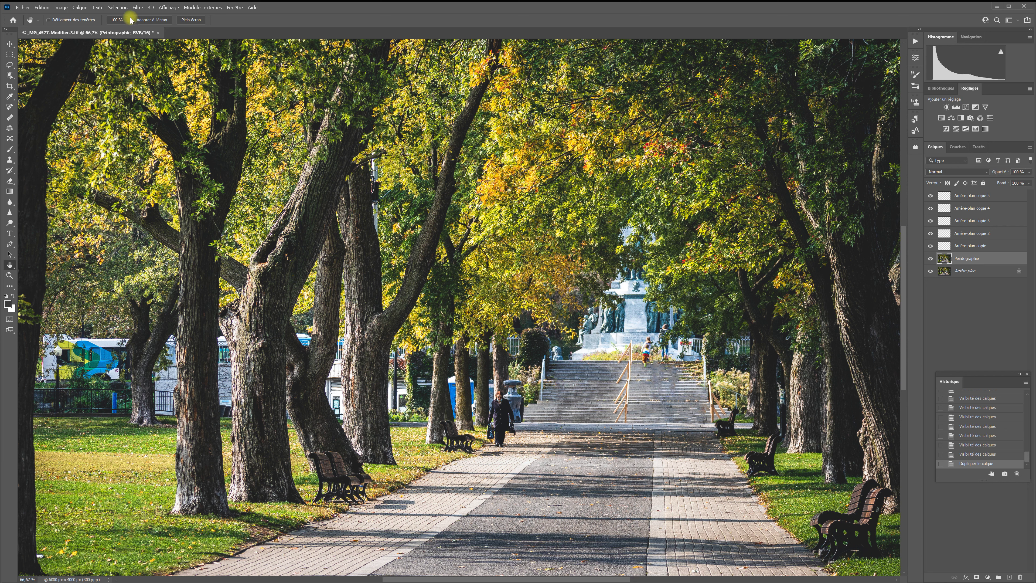
left_click(138, 7)
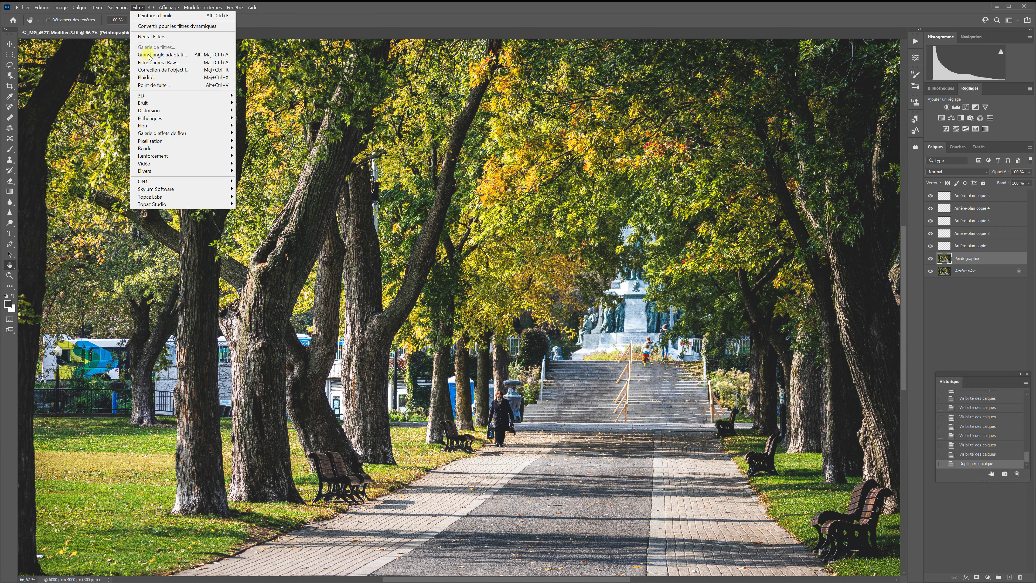
mouse_move(180, 118)
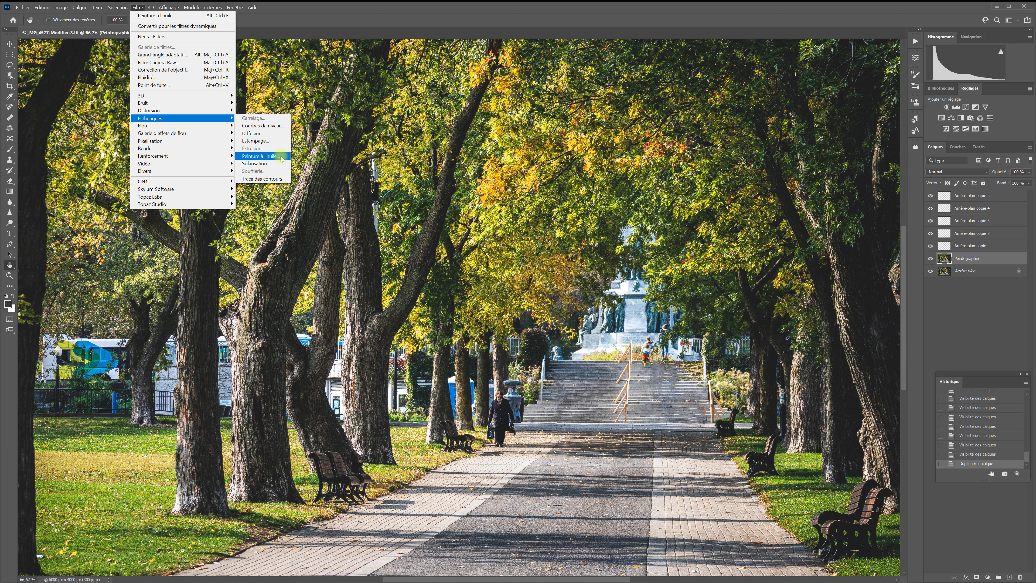
Open Peinture à l'huile and preview it on the yellow foliage and statue.
left_click(281, 158)
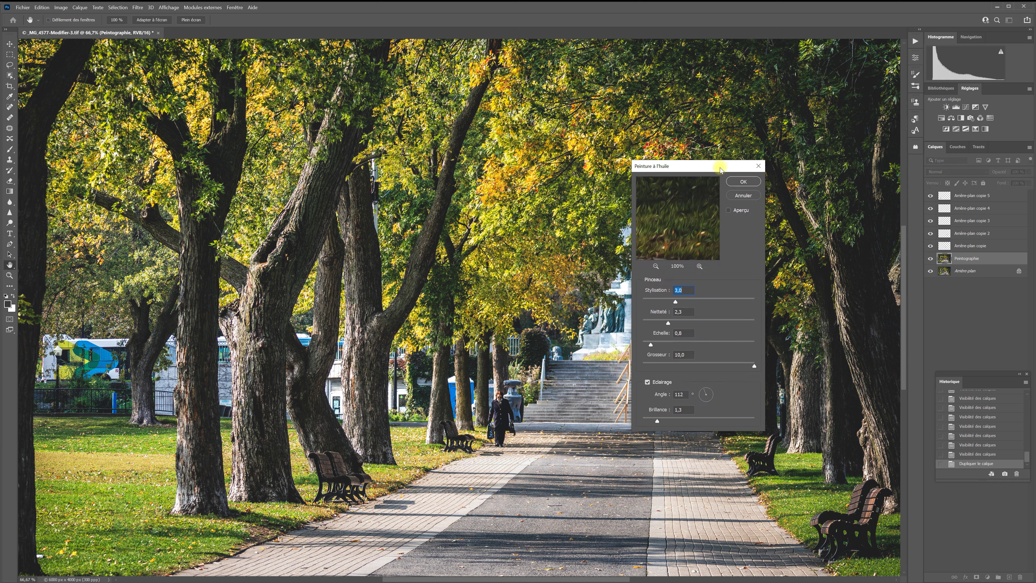
left_click_drag(720, 170, 715, 167)
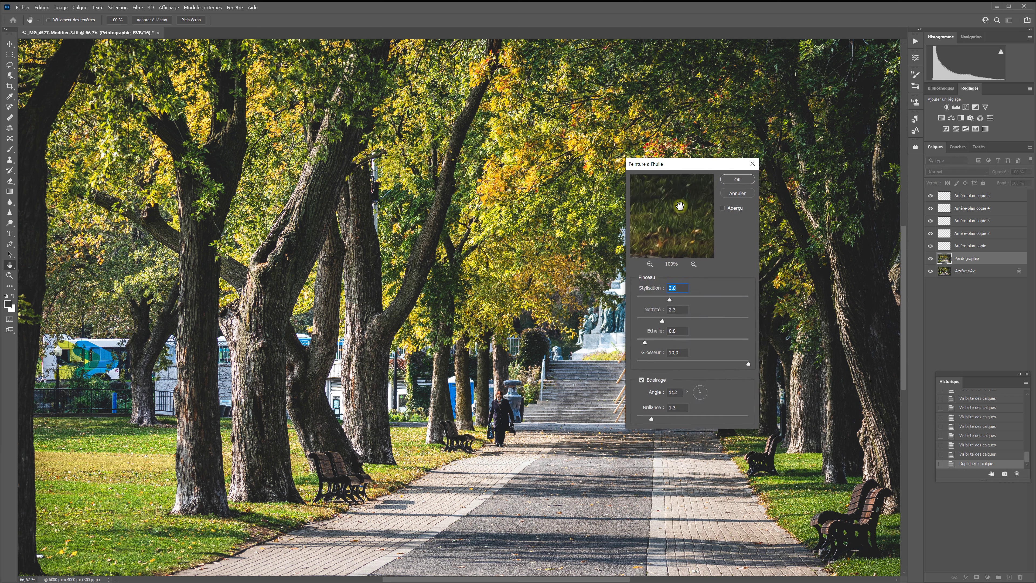
left_click(508, 195)
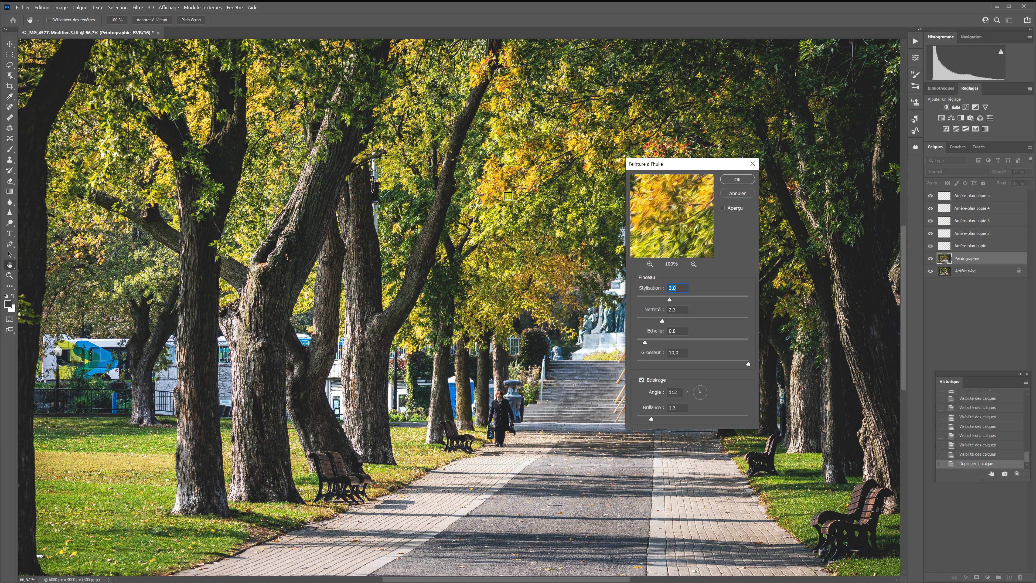
left_click(493, 220)
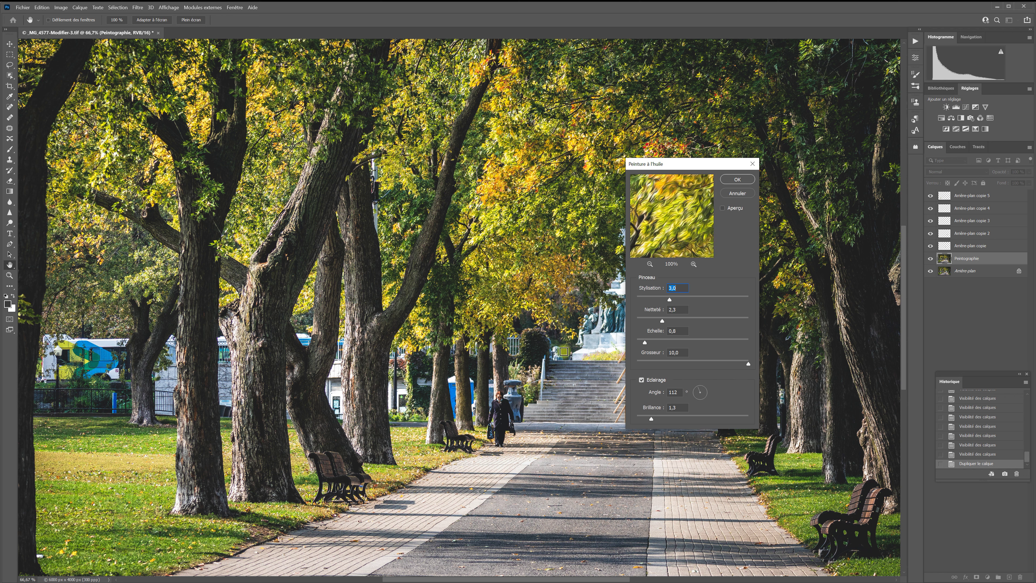
left_click(596, 328)
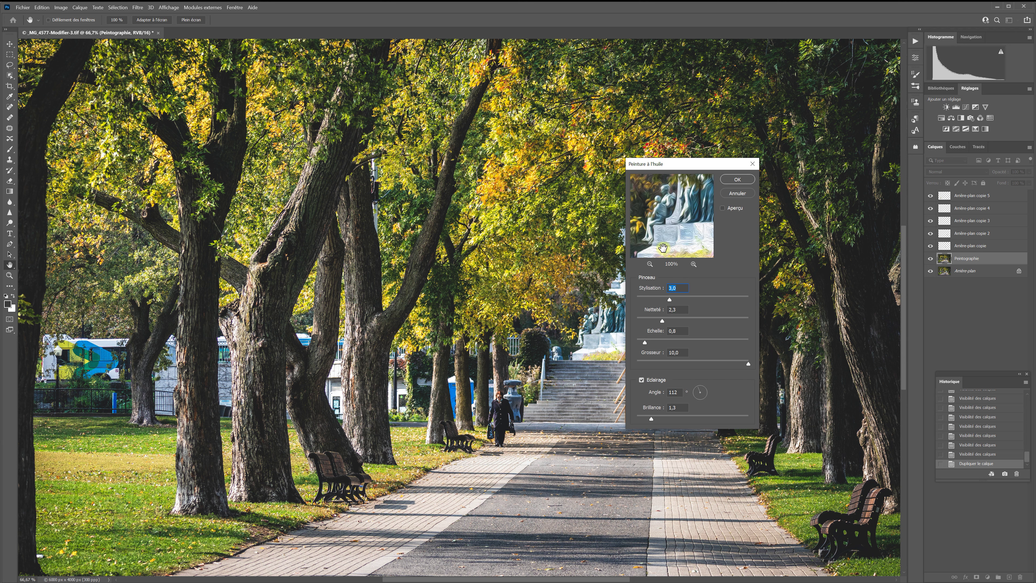
left_click(534, 178)
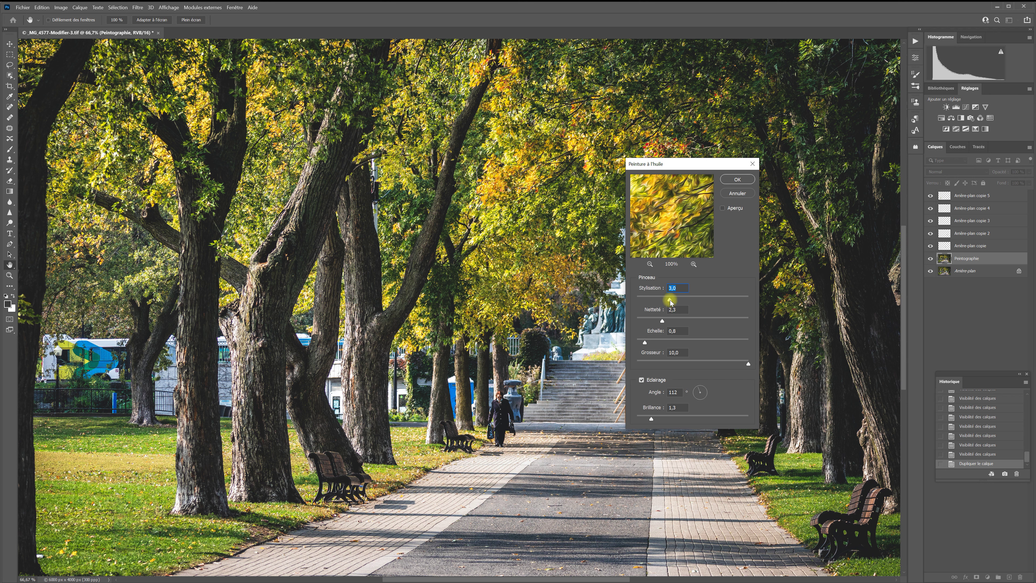
Set Stylisation to 4,0 and Brillance to 1,7, then apply the Oil Paint filter.
left_click_drag(671, 302, 650, 300)
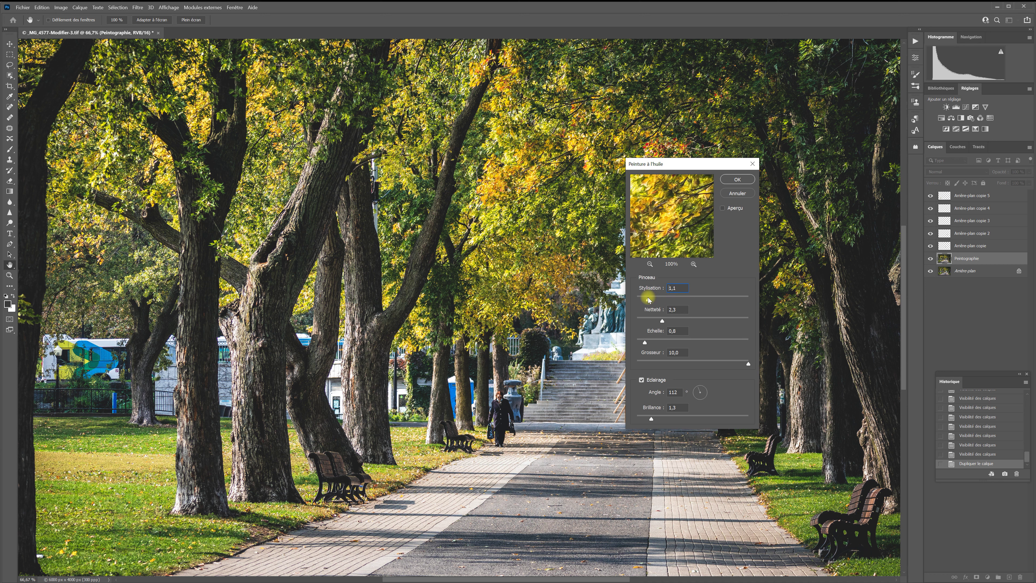
left_click_drag(649, 300, 649, 298)
left_click_drag(648, 301, 665, 301)
left_click_drag(666, 301, 682, 302)
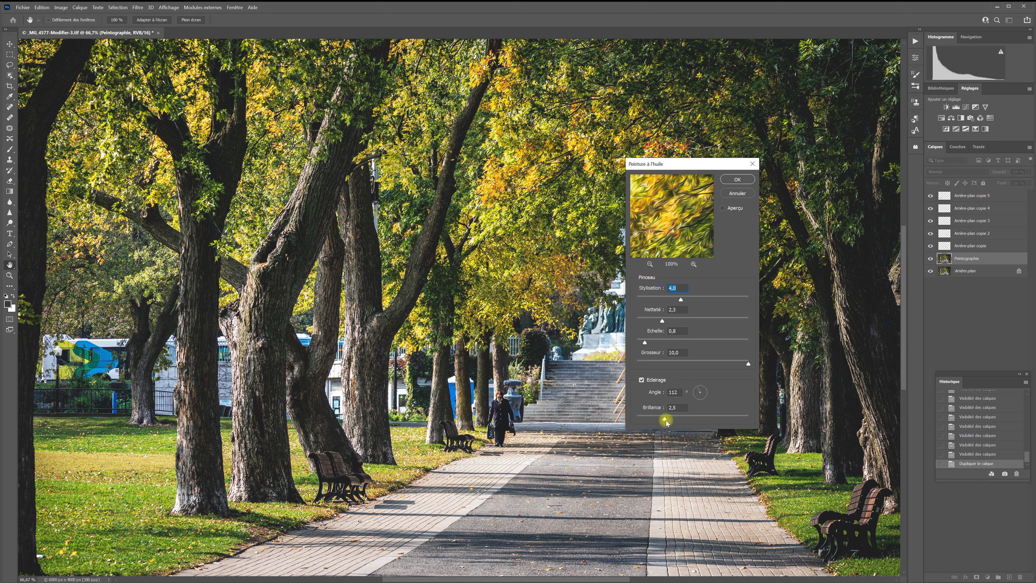
left_click_drag(665, 420, 700, 409)
left_click_drag(700, 410, 657, 418)
left_click(737, 180)
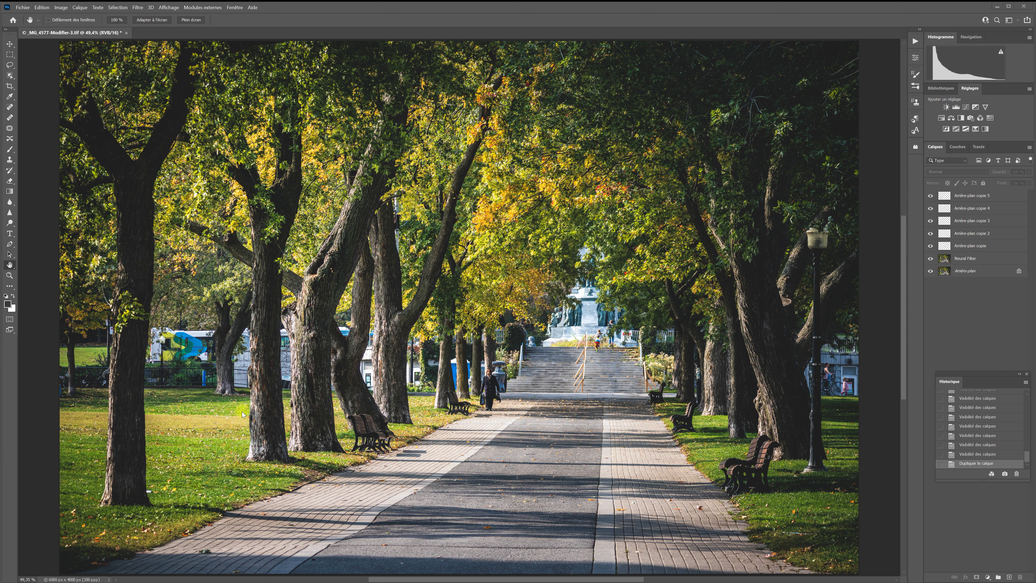
Select the Neural Filter layer in the Calques panel.
left_click(987, 257)
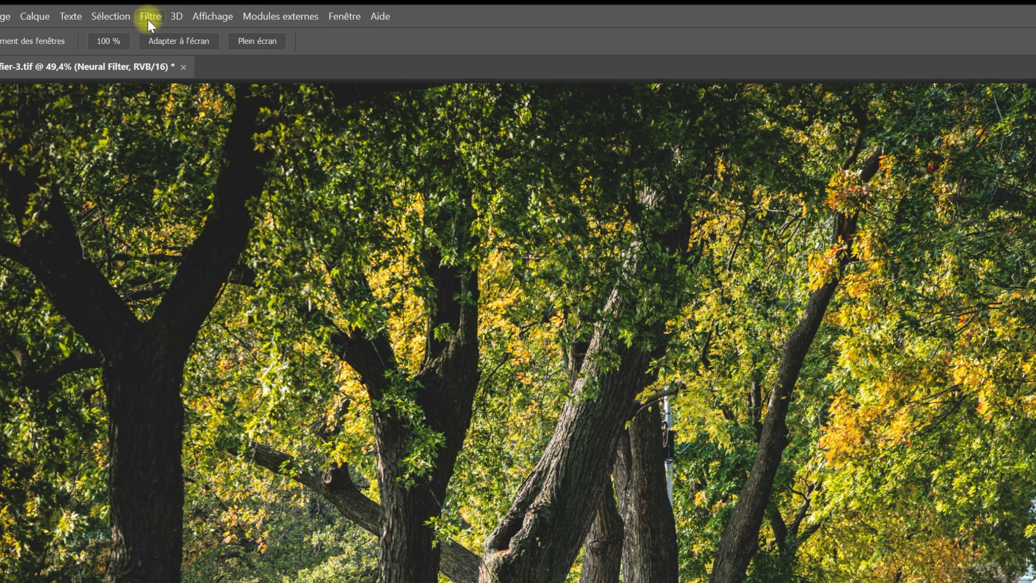
Open Filtre > Neural Filters and enable Style Transfer after briefly toggling Landscape Mixer.
left_click(150, 19)
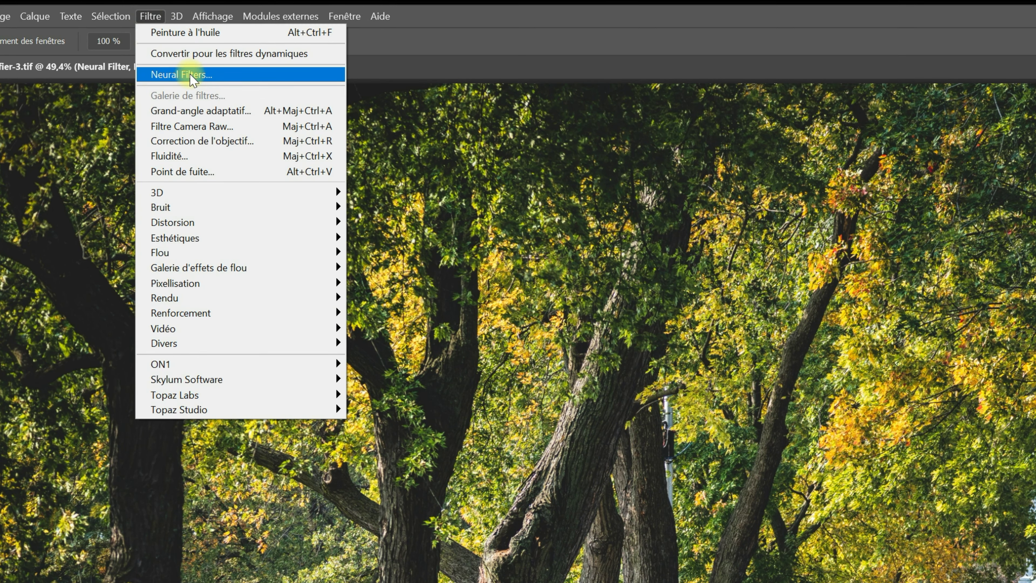
left_click(193, 77)
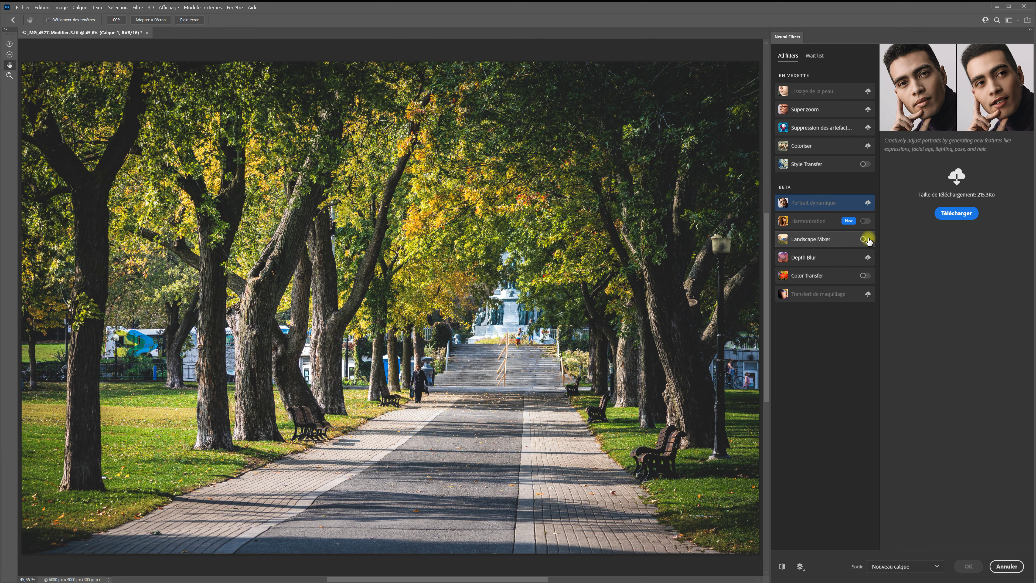
left_click(865, 239)
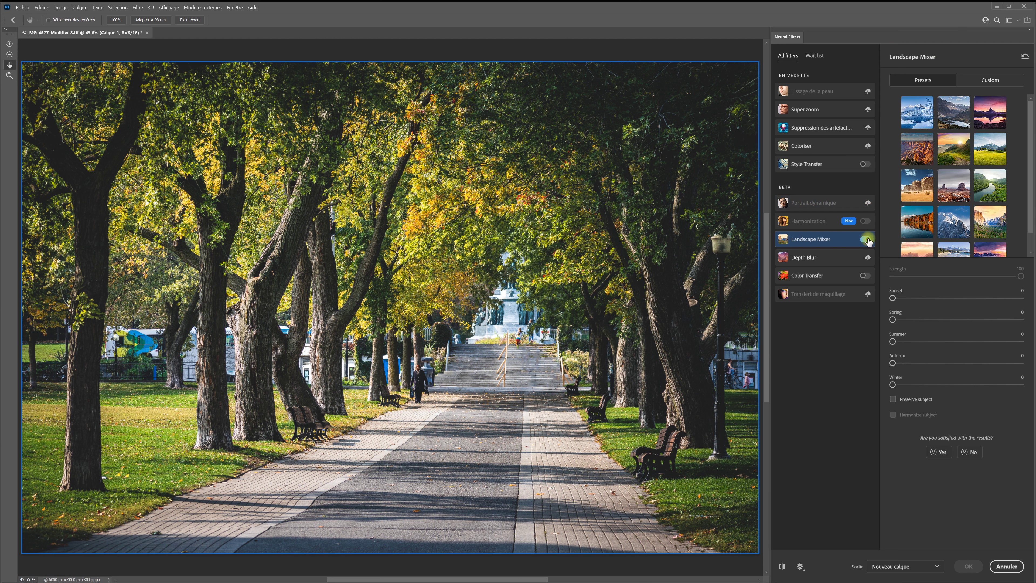
left_click(865, 164)
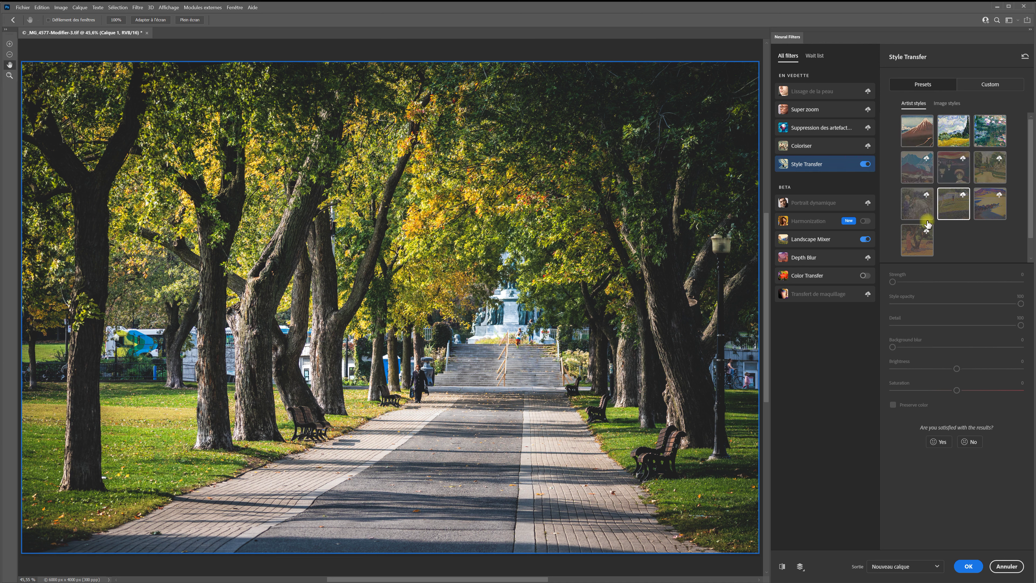
Preview the Van Gogh image style, then cancel Neural Filters without applying it.
left_click(954, 103)
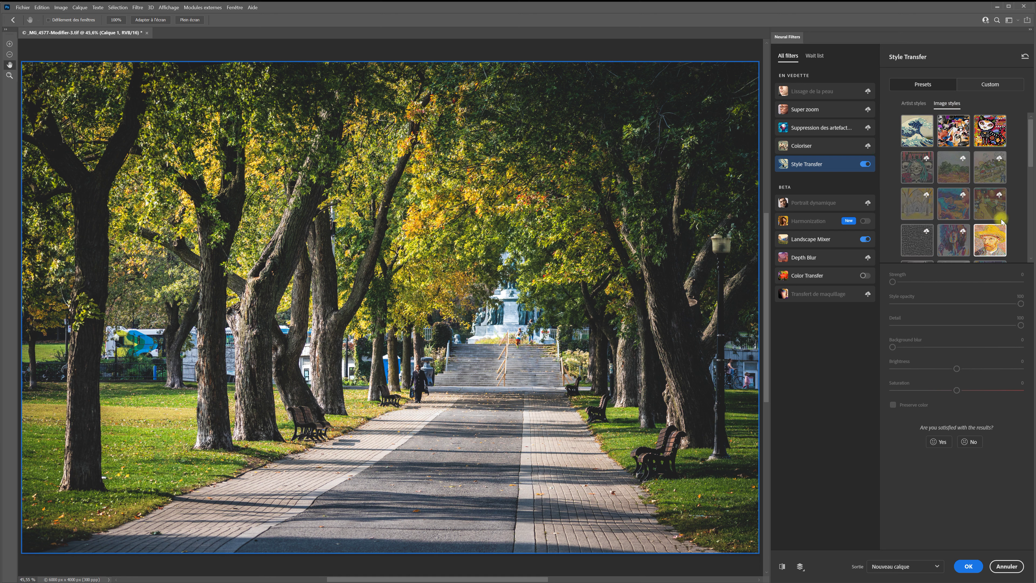
scroll(992, 233, "down", 3)
scroll(1002, 221, "down", 3)
scroll(1005, 219, "up", 3)
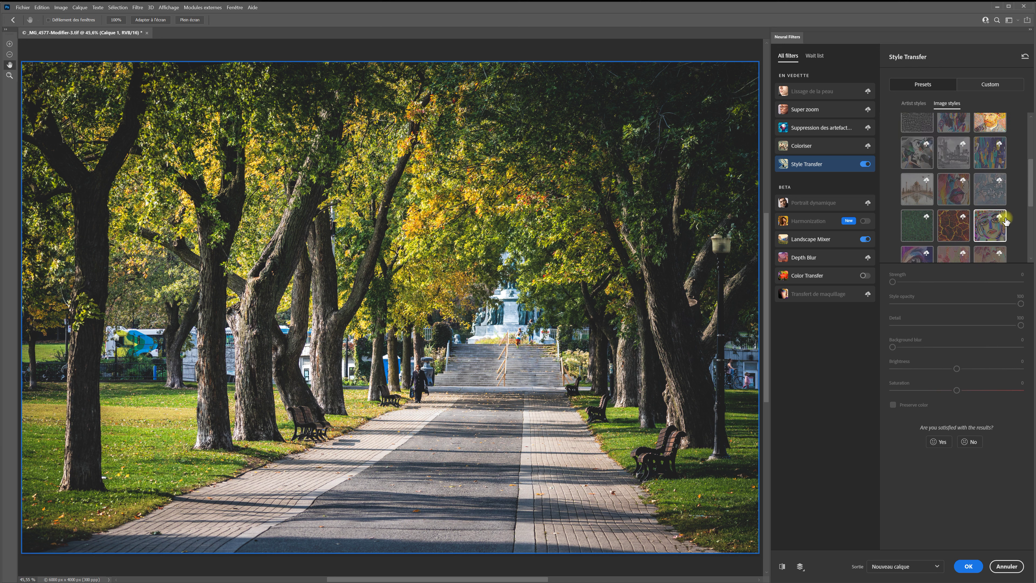
scroll(1004, 212, "up", 2)
scroll(1004, 208, "down", 3)
scroll(1004, 218, "up", 3)
left_click(997, 205)
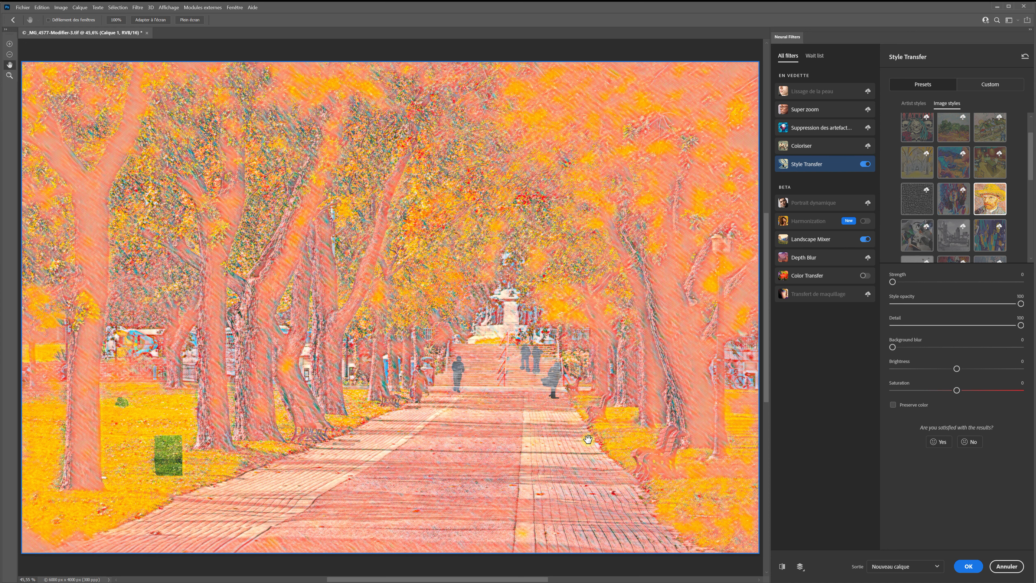
left_click(1015, 568)
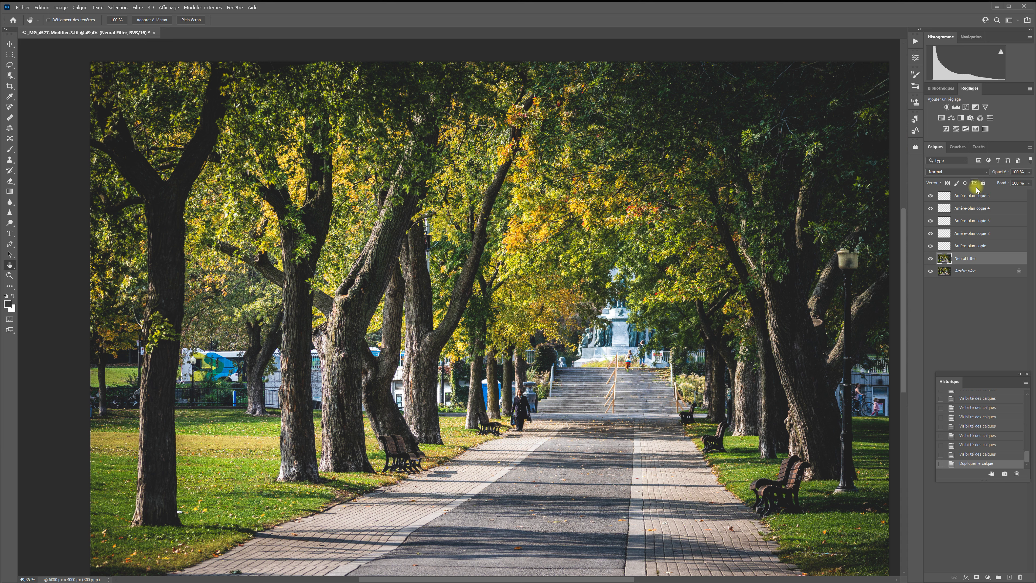
Select Neural Filter through Arrière-plan copie 5 and merge them with Fusionner les calques.
left_click(986, 342)
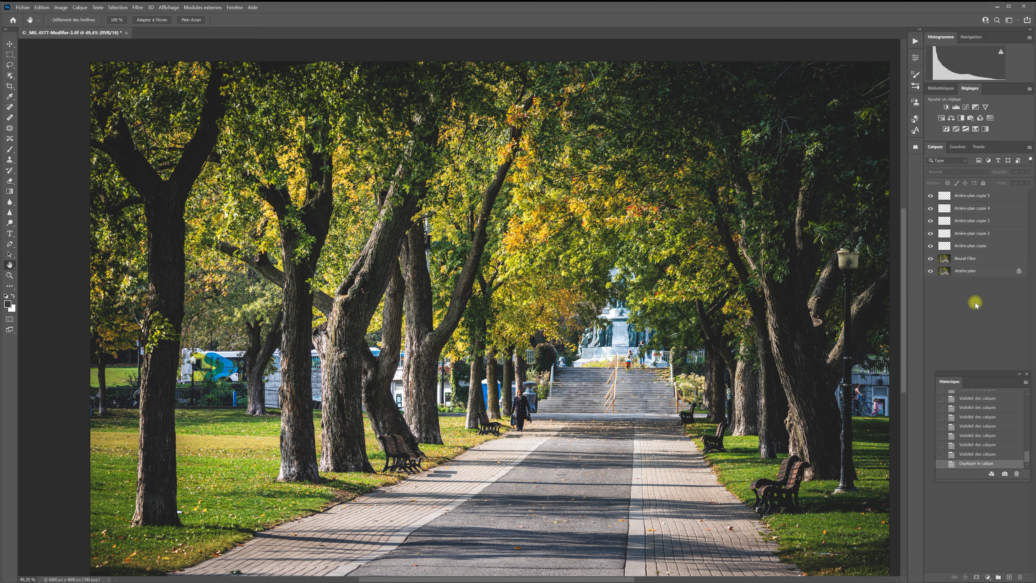
left_click(992, 258)
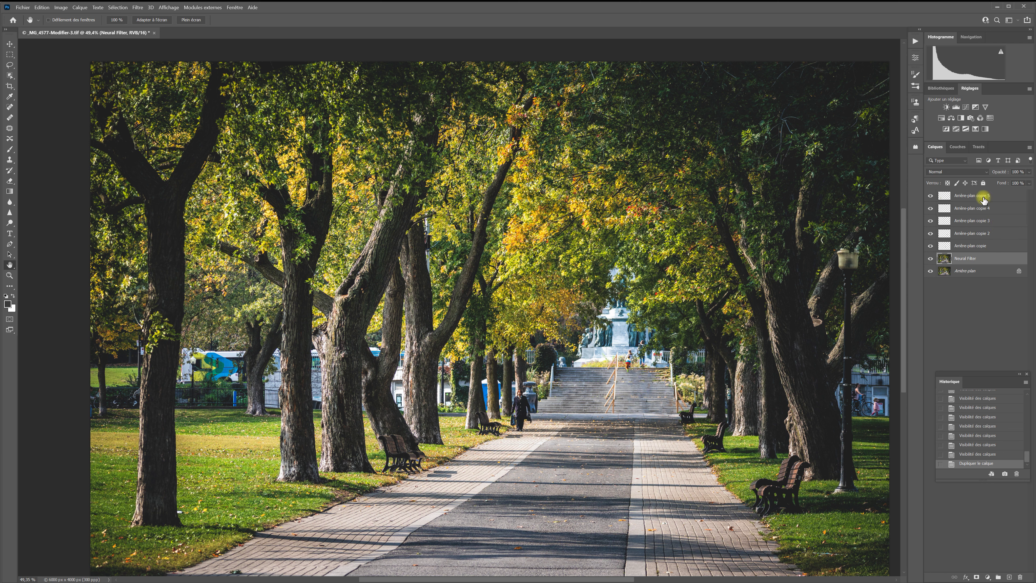
left_click(983, 197, "shift")
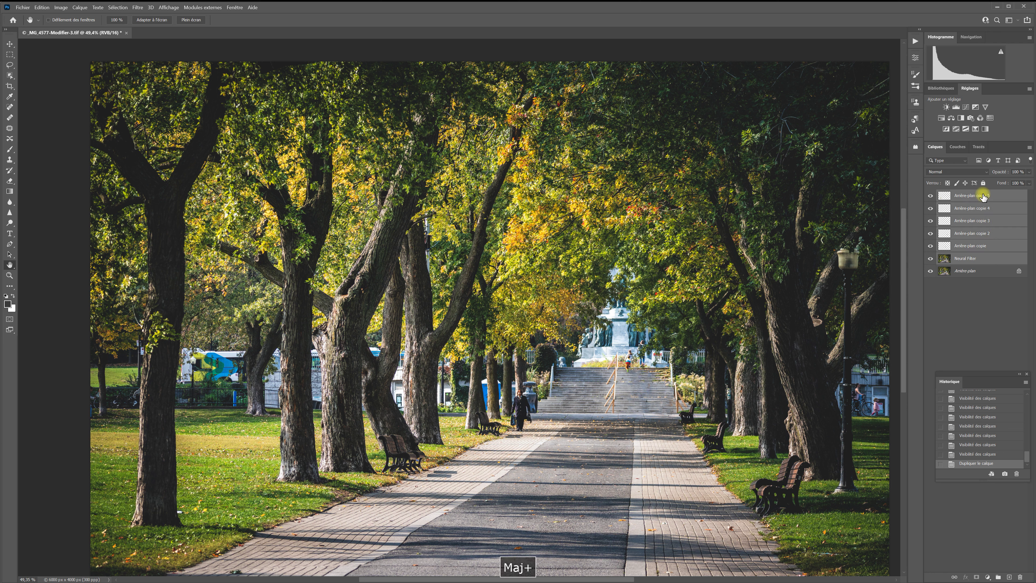
left_click(1003, 276, "shift")
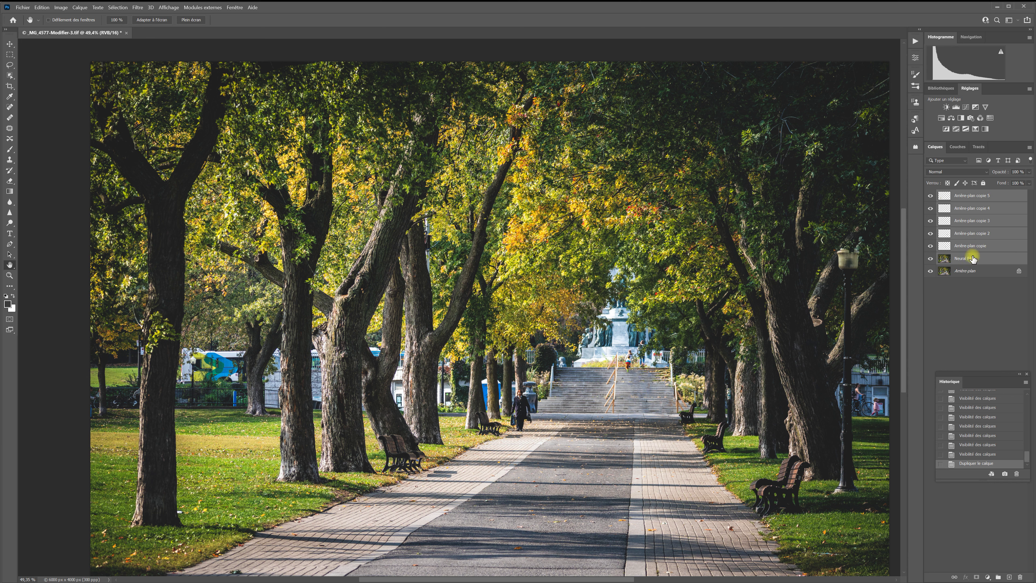
left_click(981, 249)
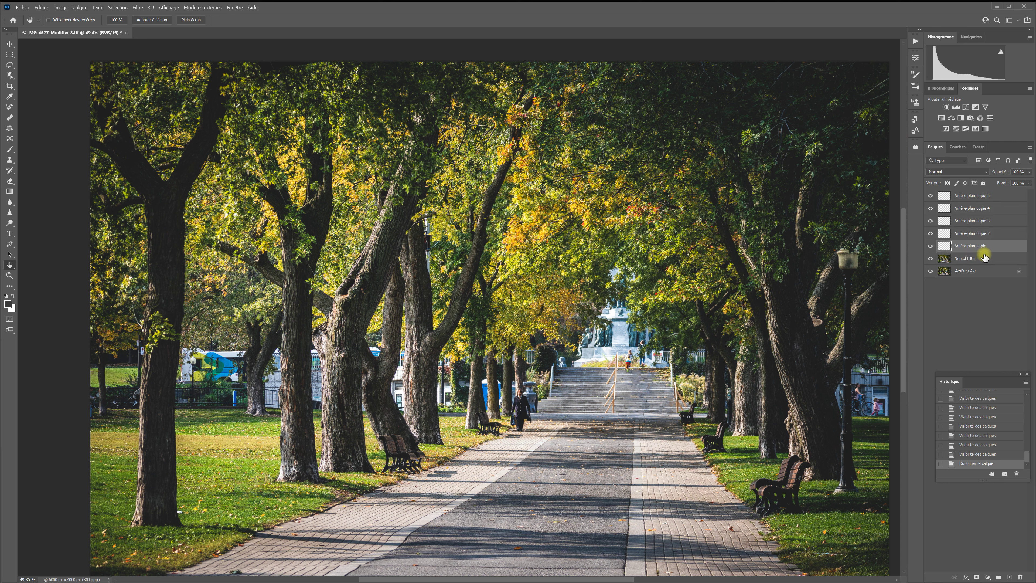
left_click(991, 260)
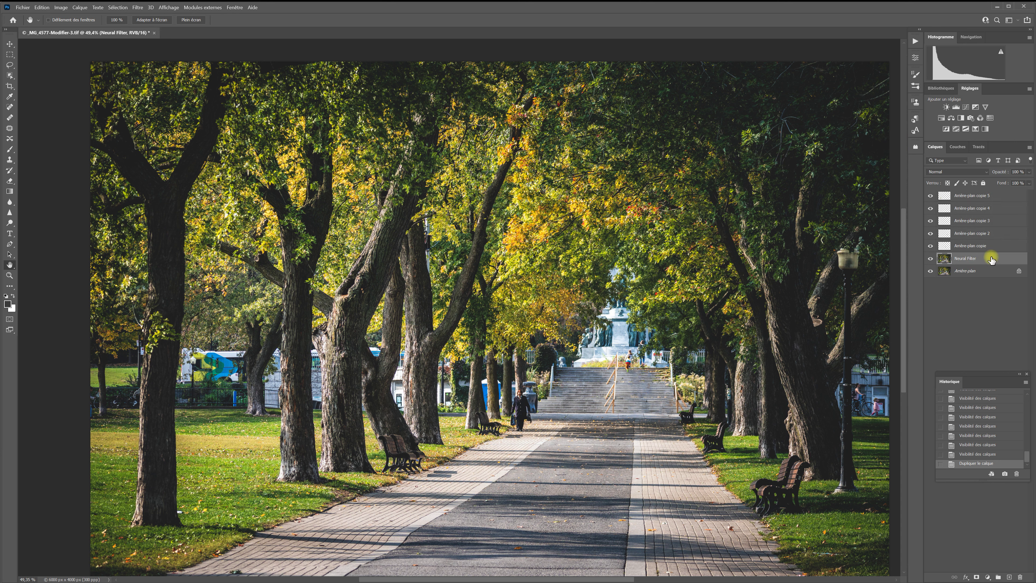
left_click(979, 196, "shift")
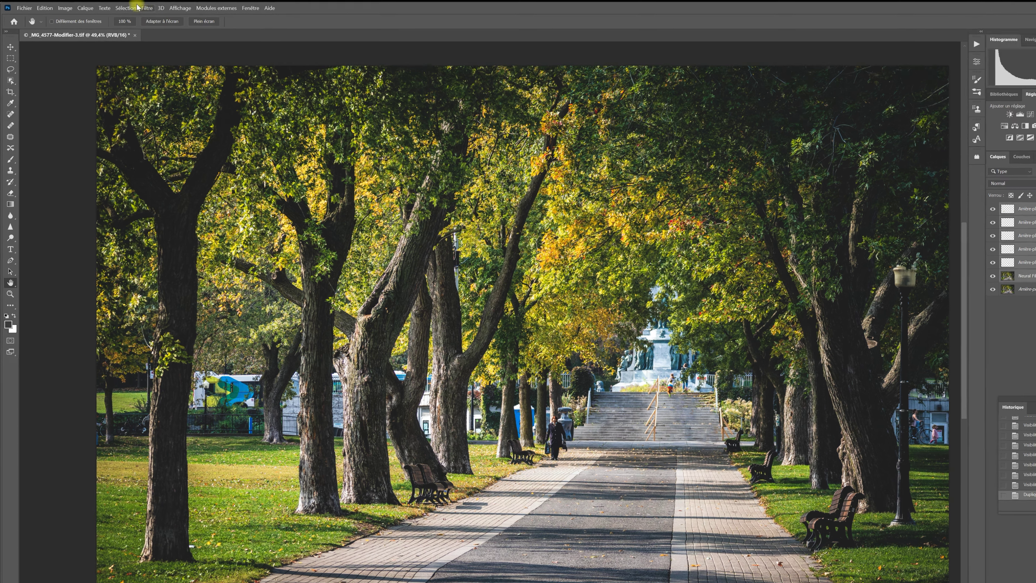
left_click(84, 8)
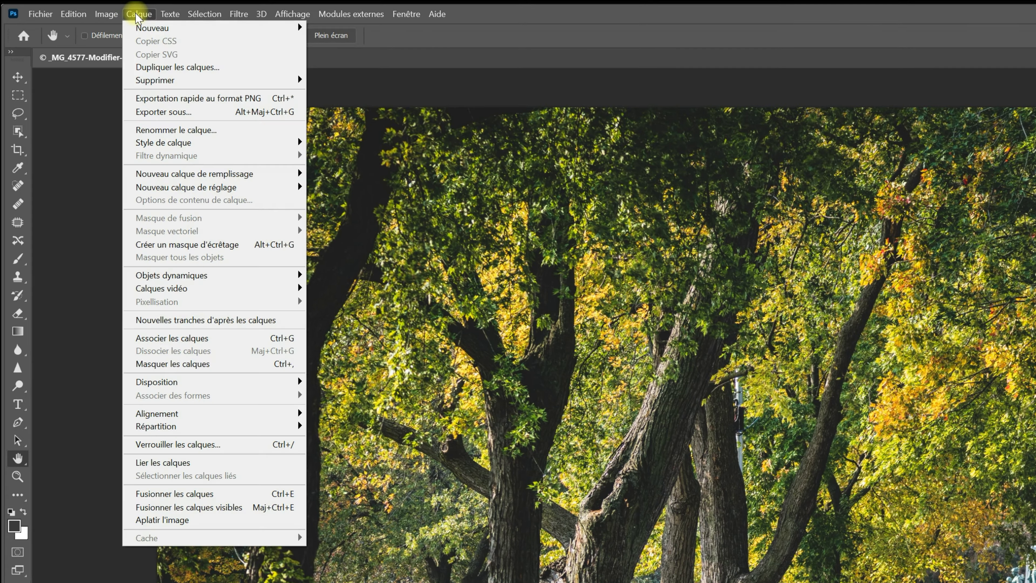
left_click(194, 495)
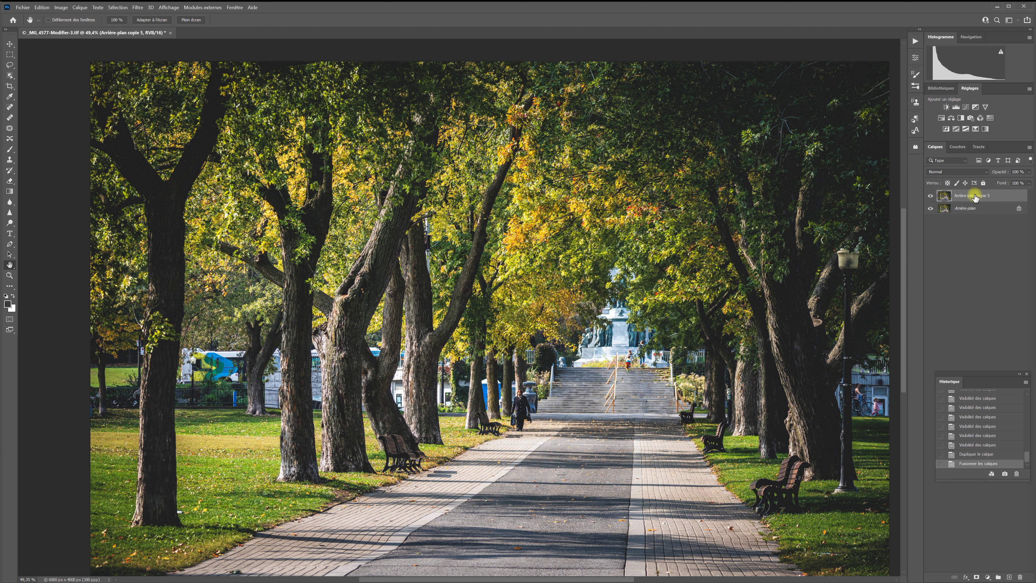
Reopen Filtre > Neural Filters on the merged layer and turn on Style Transfer.
left_click(137, 7)
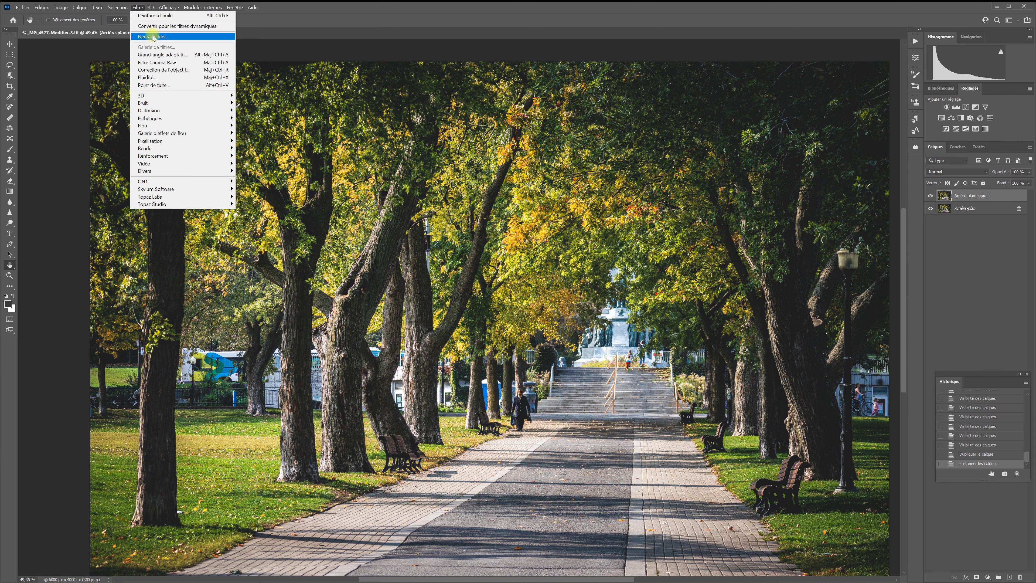
left_click(152, 36)
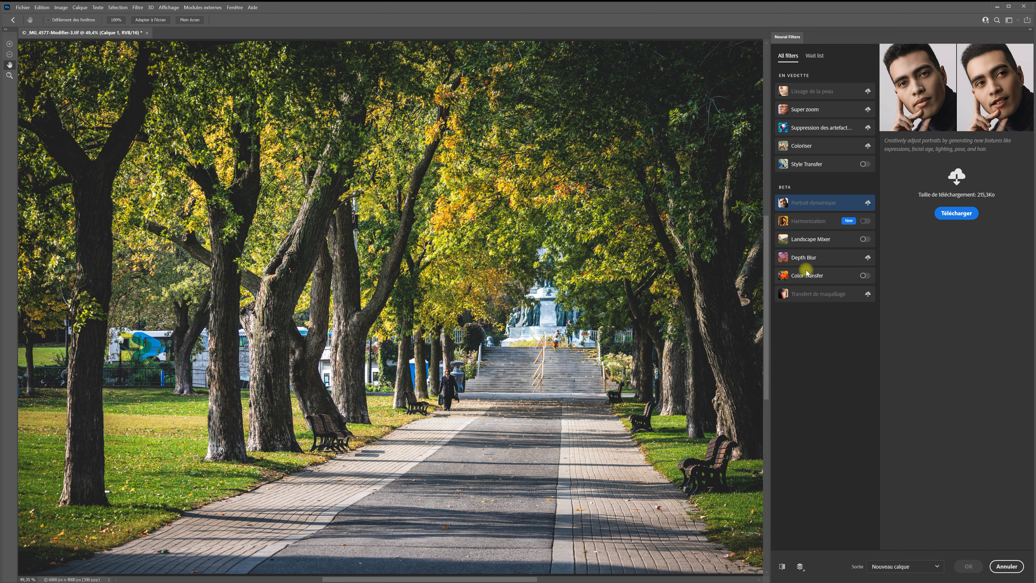
left_click(842, 165)
left_click(867, 164)
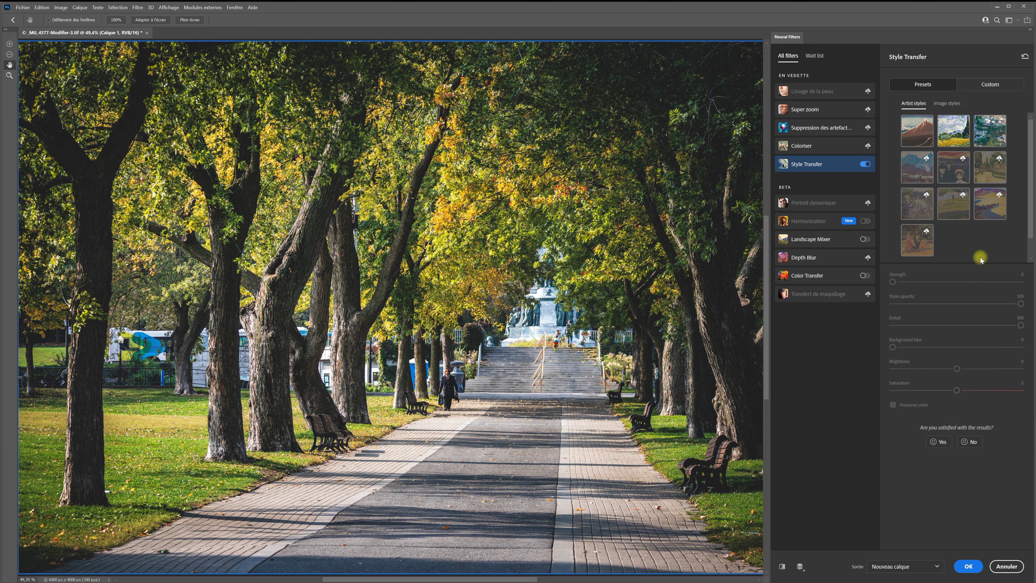
Try the water-lilies artist style, lower Style opacity to about 25, then pick the mountain preset.
left_click(996, 129)
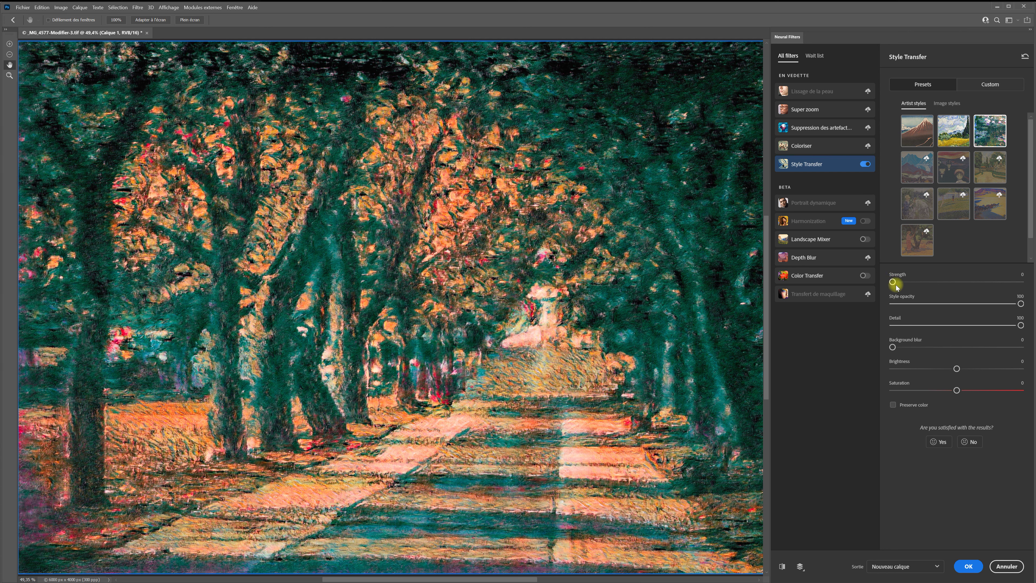
left_click_drag(1020, 303, 917, 319)
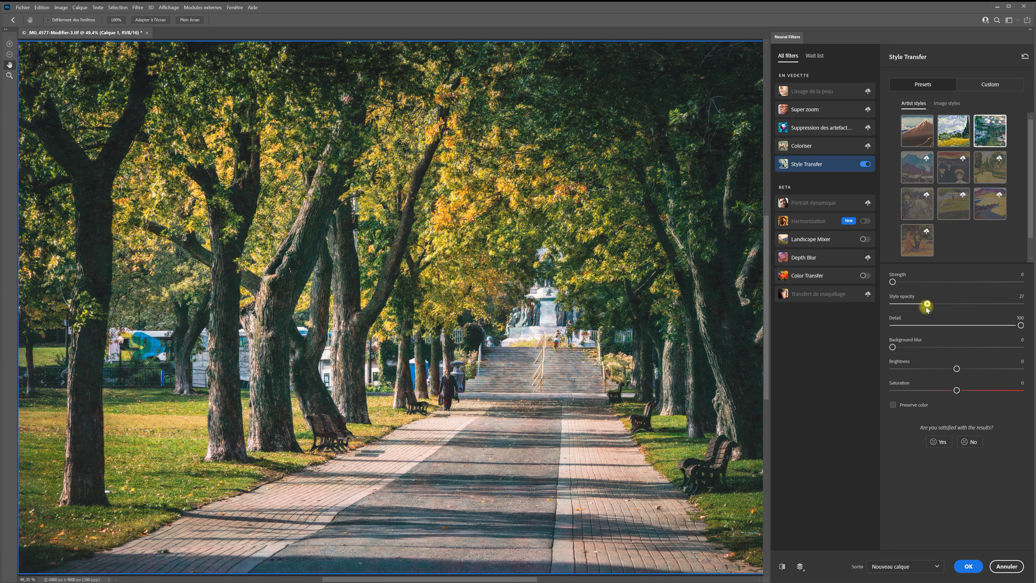
left_click_drag(926, 307, 926, 306)
left_click(917, 131)
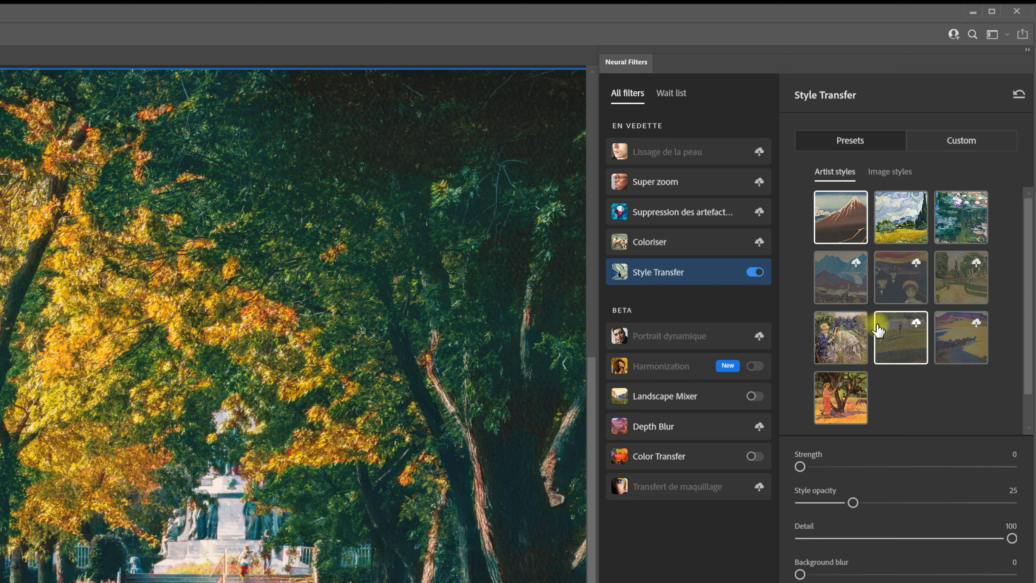
Switch Style Transfer to Image styles, then to the Custom option awaiting a reference image.
left_click(892, 174)
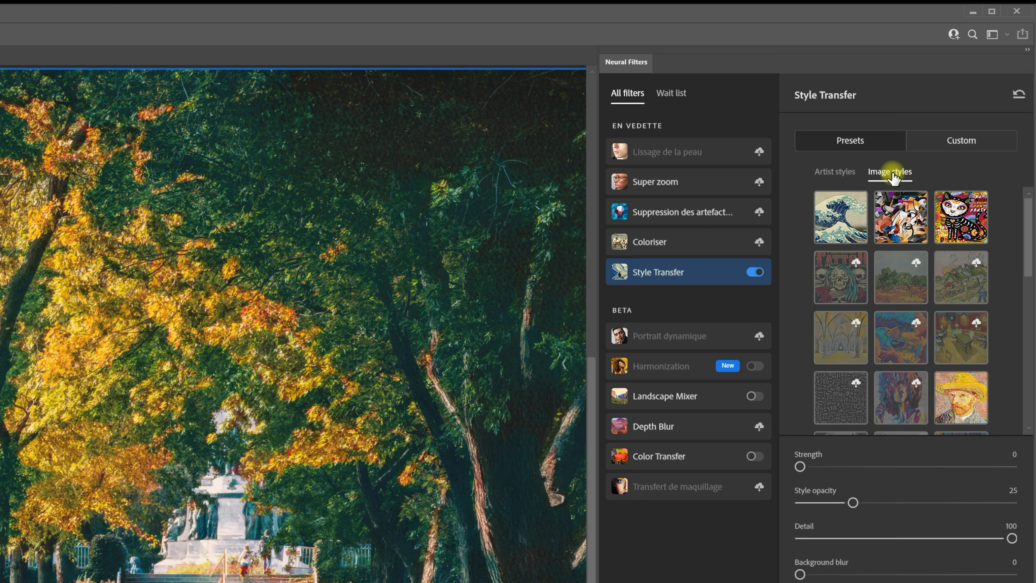
left_click(965, 143)
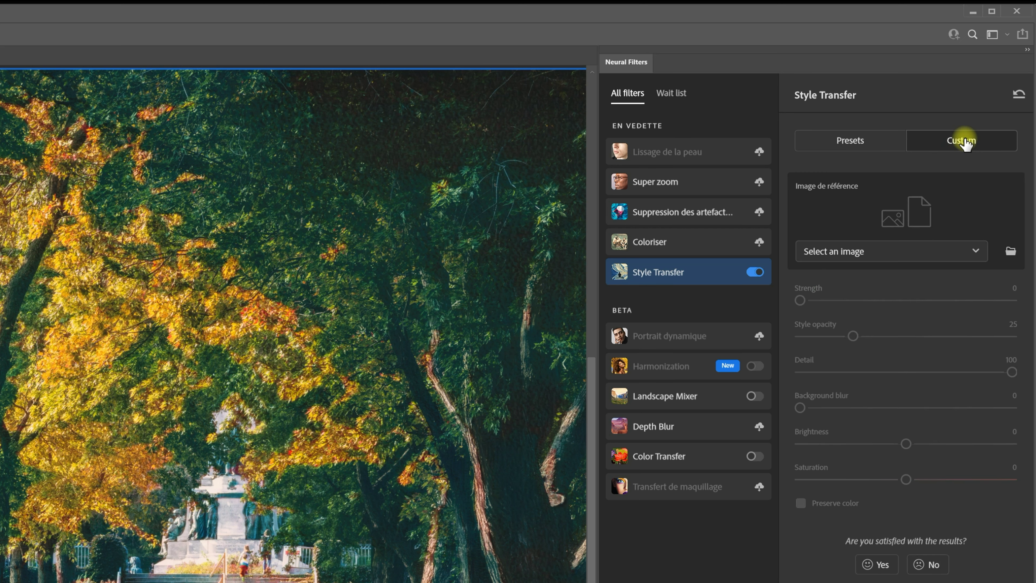